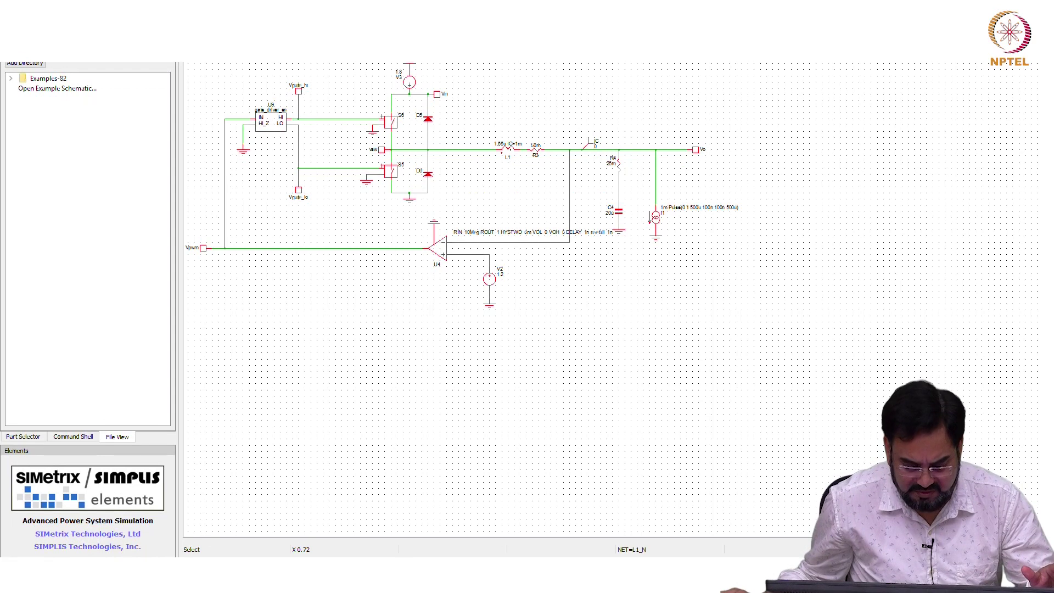
Enter 1u for inductor L1, 10u for capacitor C4 and 20m for ESR resistor R4.
{"action": "double_click", "coordinate": [497, 150]}
{"action": "type", "text": "1u"}
{"action": "key", "text": "Return"}
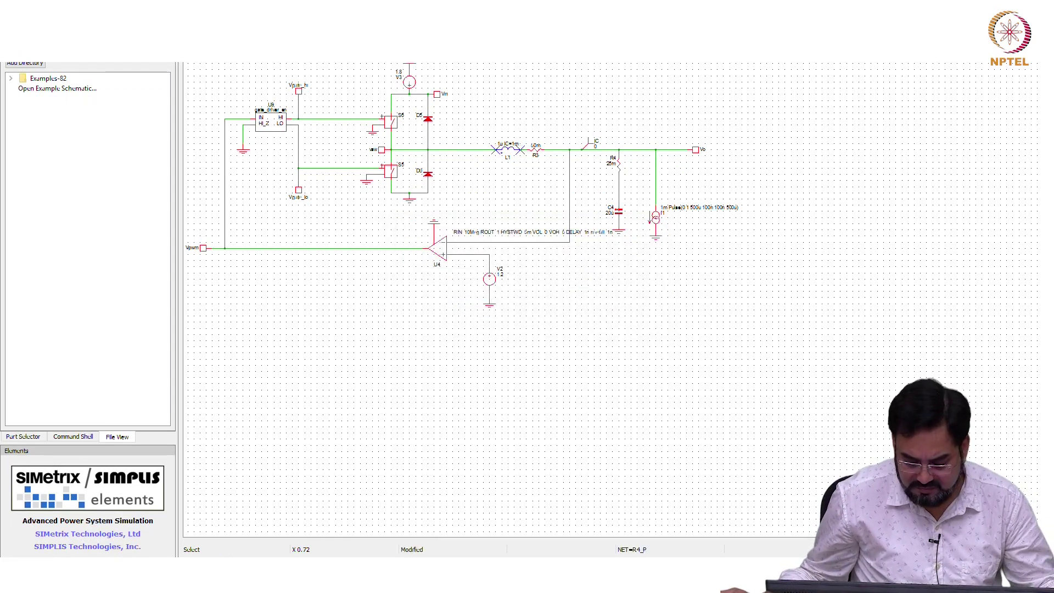
{"action": "double_click", "coordinate": [618, 210]}
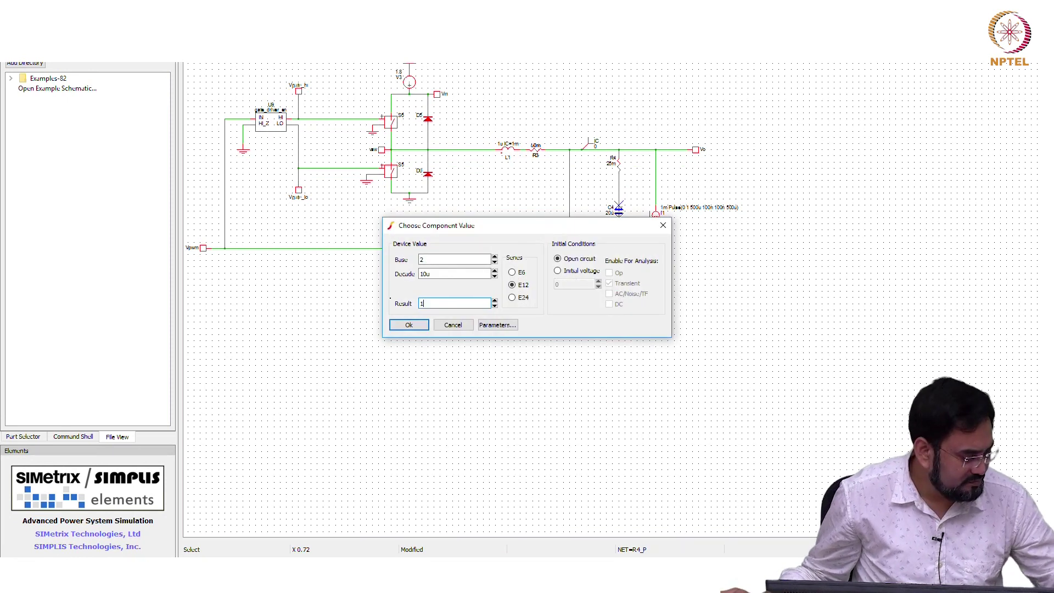
{"action": "type", "text": "10u"}
{"action": "key", "text": "Return"}
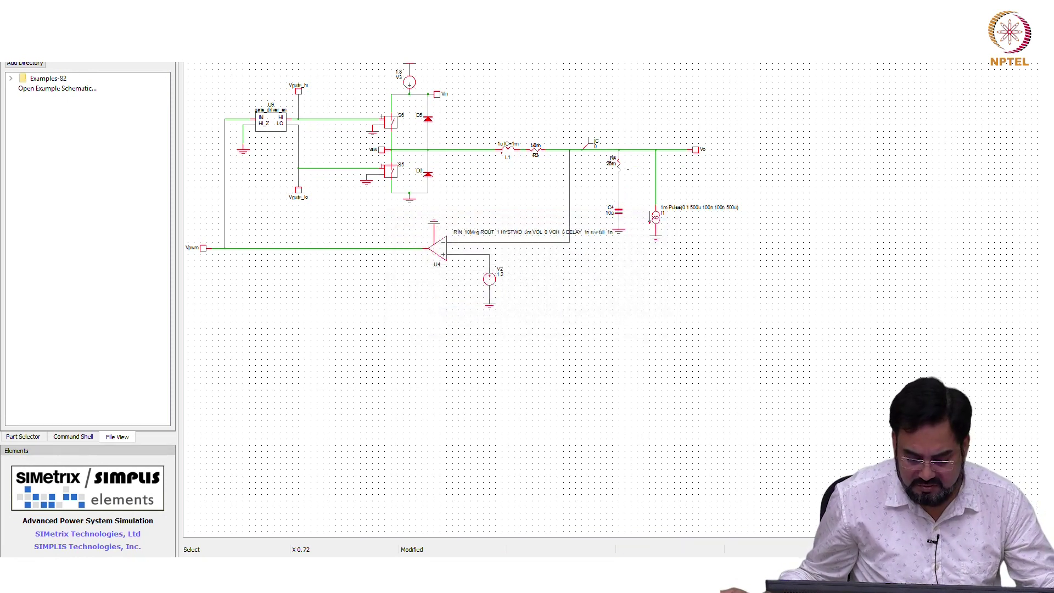
{"action": "double_click", "coordinate": [619, 164]}
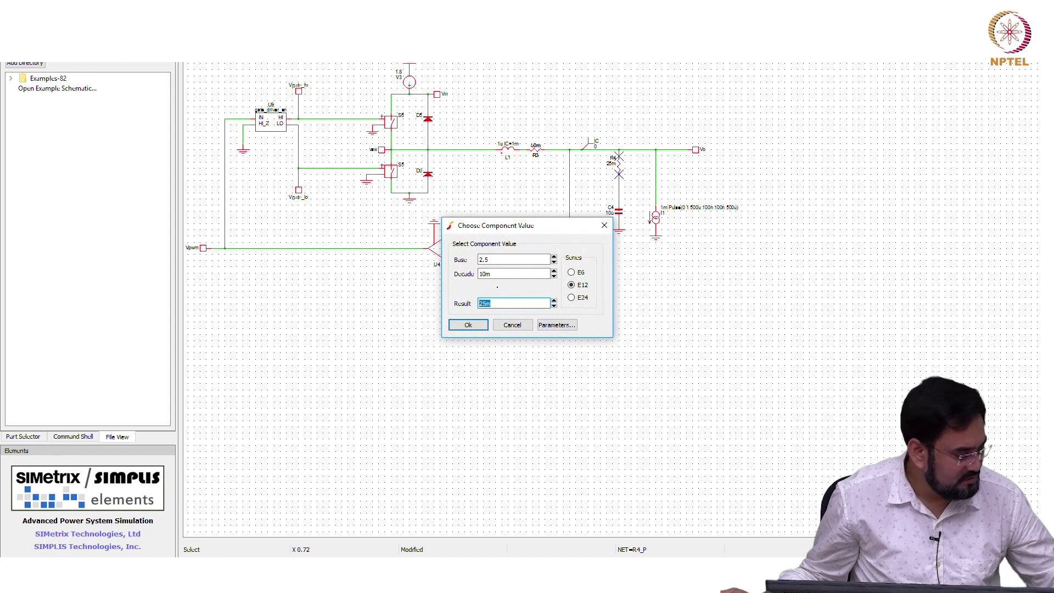
{"action": "type", "text": "20m"}
{"action": "key", "text": "Return"}
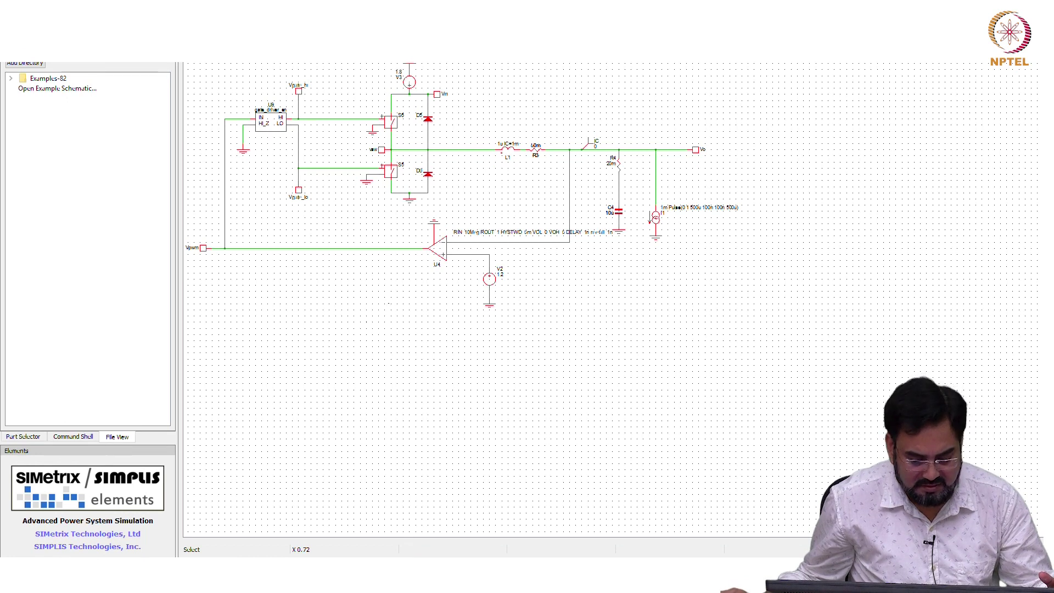
{"action": "double_click", "coordinate": [436, 249]}
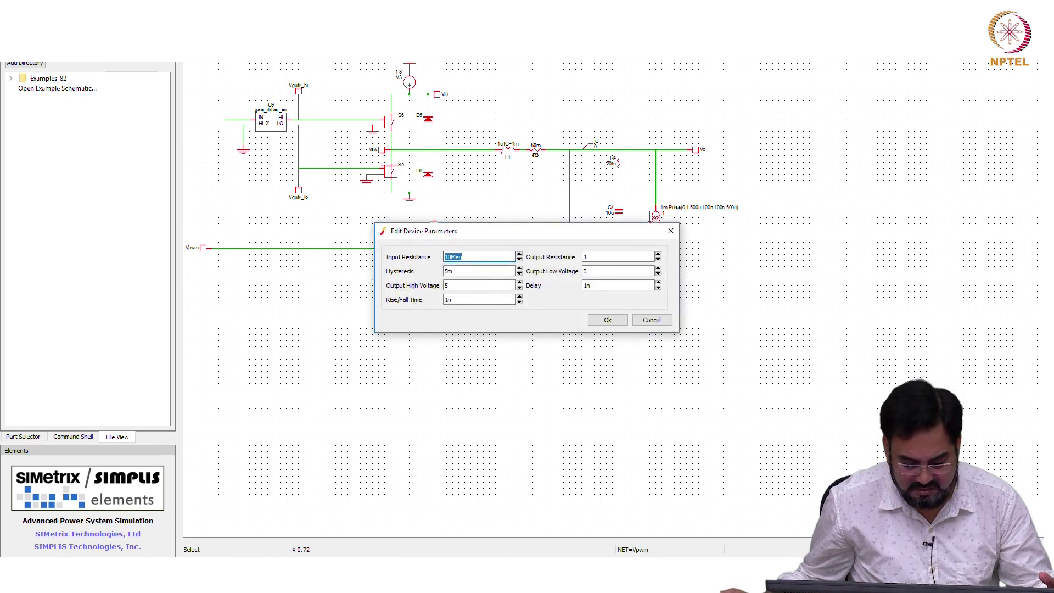
{"action": "left_click", "coordinate": [465, 272]}
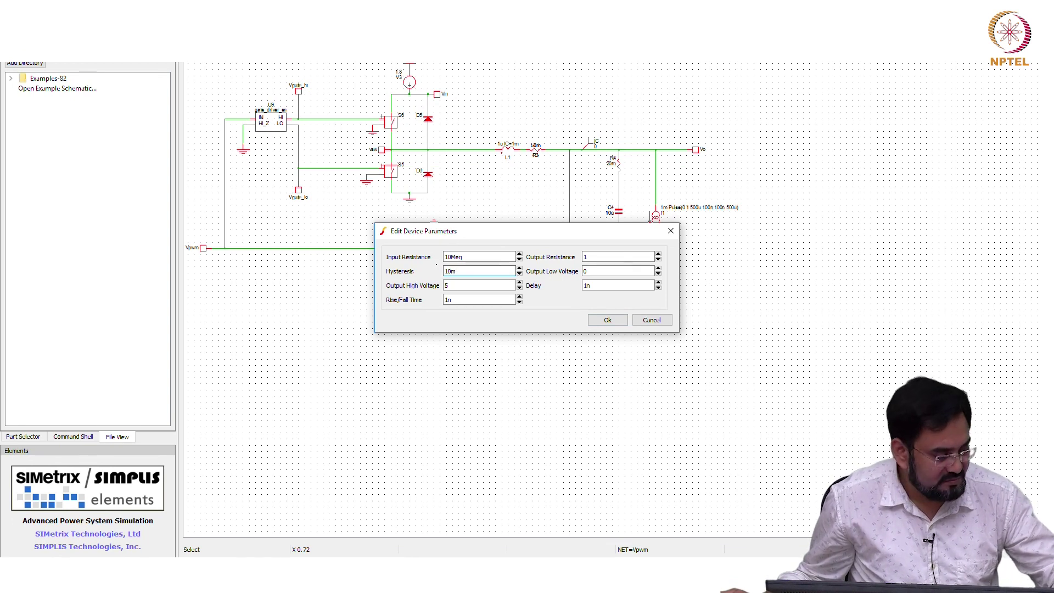
{"action": "key", "text": "BackSpace"}
{"action": "key", "text": "BackSpace"}
{"action": "key", "text": "BackSpace"}
{"action": "type", "text": "5"}
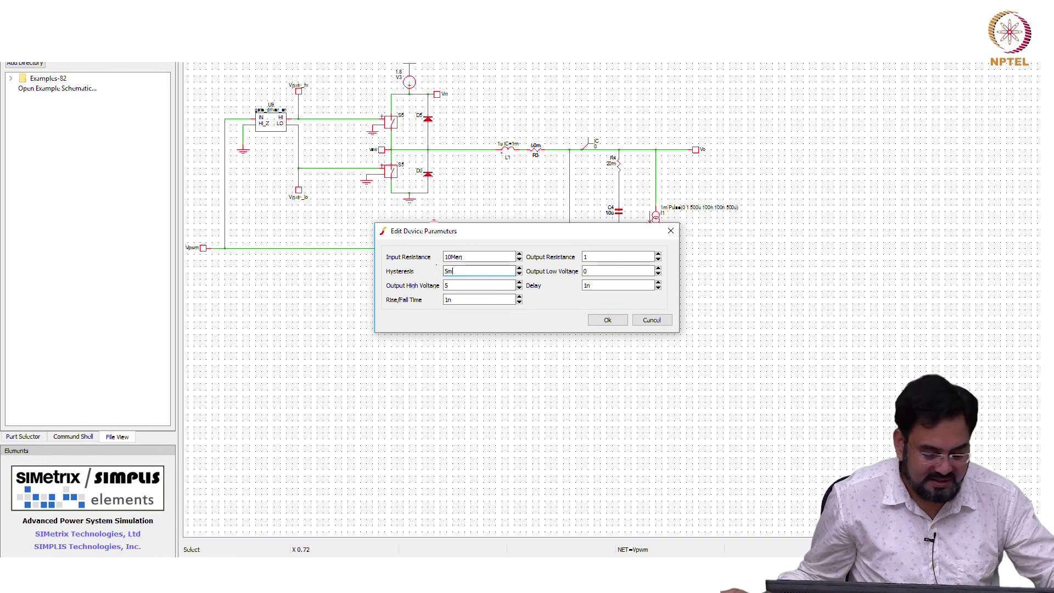
{"action": "type", "text": "m"}
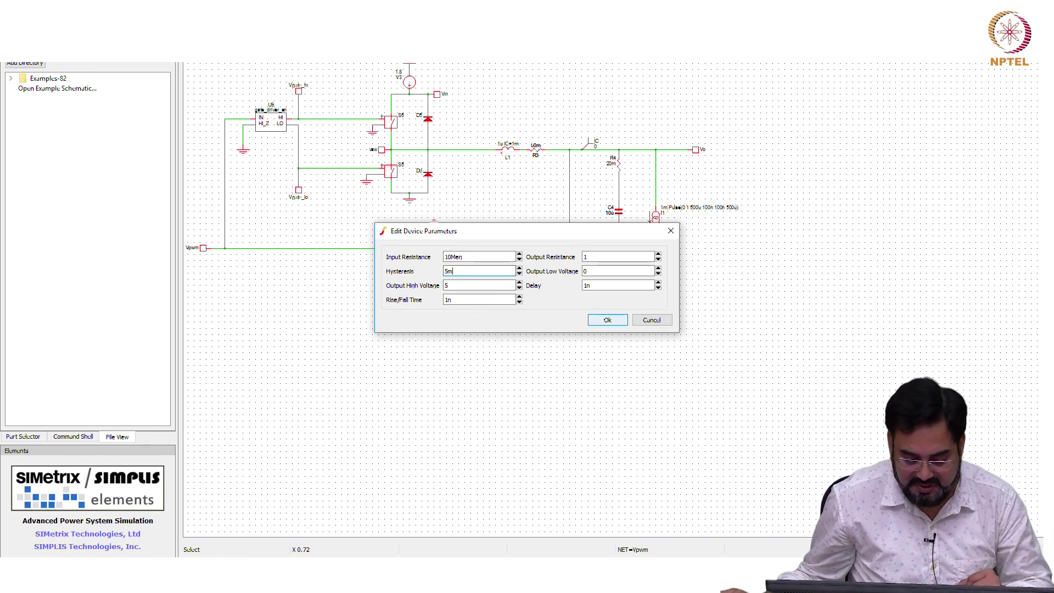
{"action": "key", "text": "Return"}
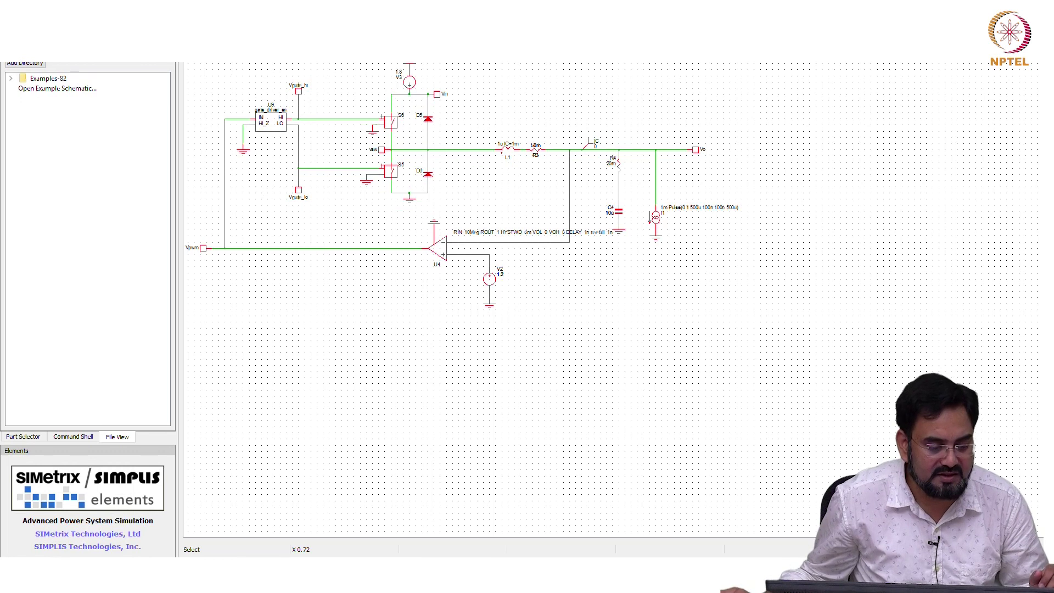
Start the transient simulation, then pause it and close the status window.
{"action": "left_click", "coordinate": [76, 23]}
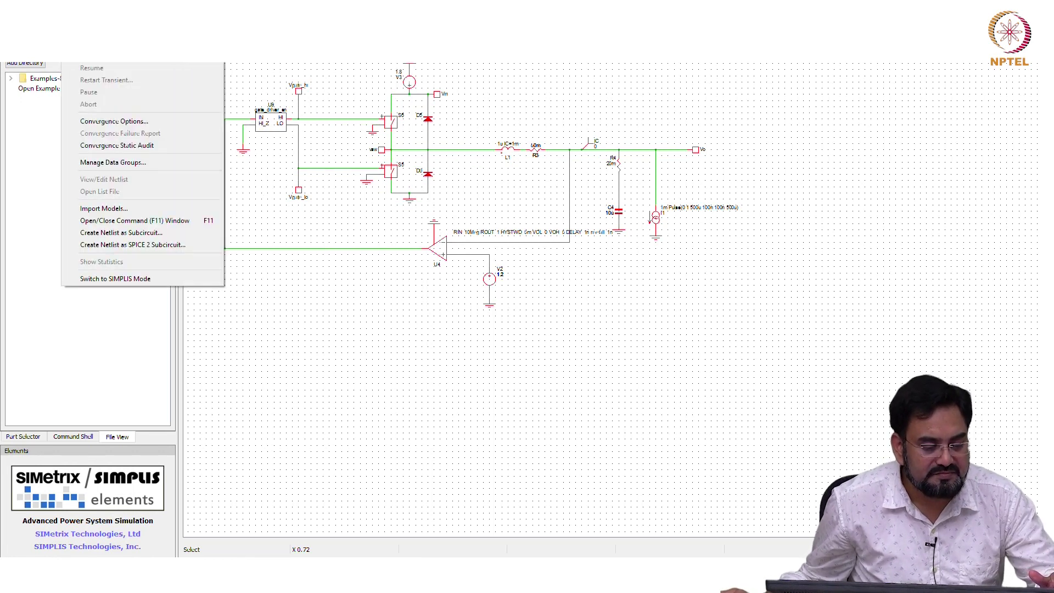
{"action": "left_click", "coordinate": [90, 48]}
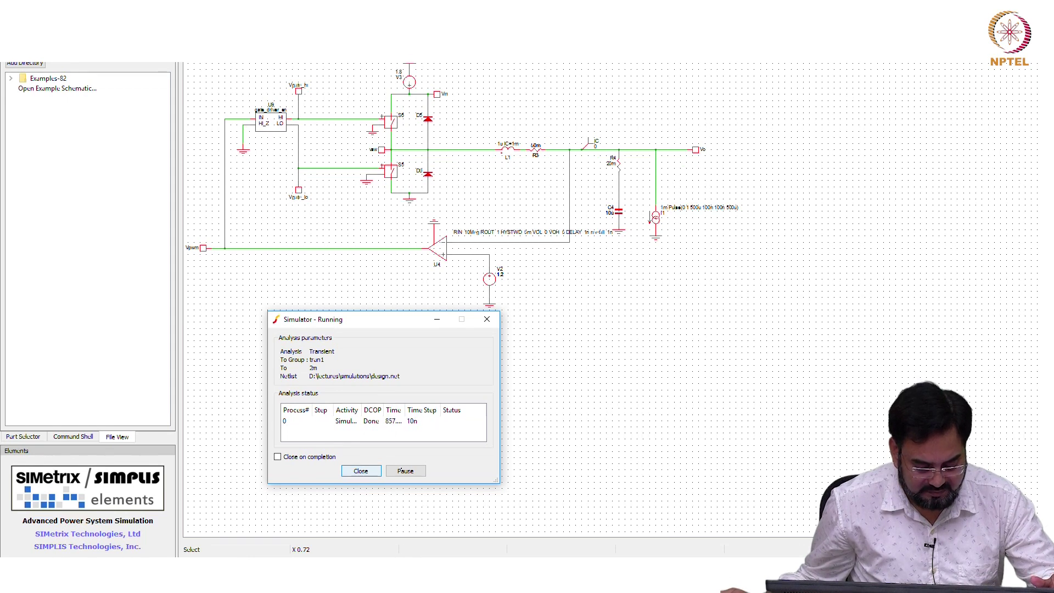
{"action": "left_click", "coordinate": [401, 470]}
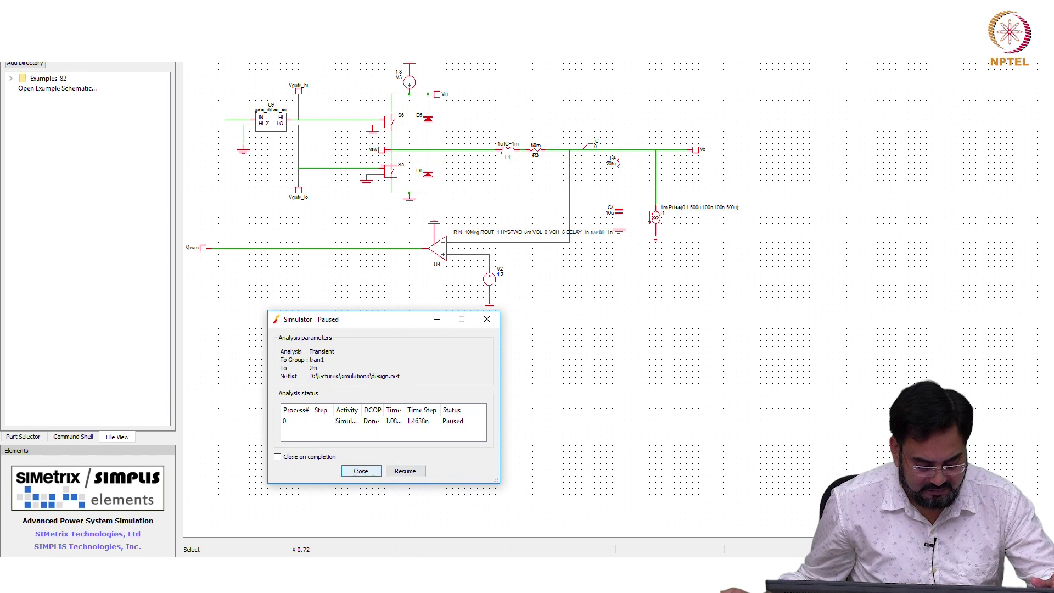
{"action": "left_click", "coordinate": [362, 470]}
Check load source I1 unchanged, then set the transient stop time by entering '1 500u'.
{"action": "double_click", "coordinate": [655, 211]}
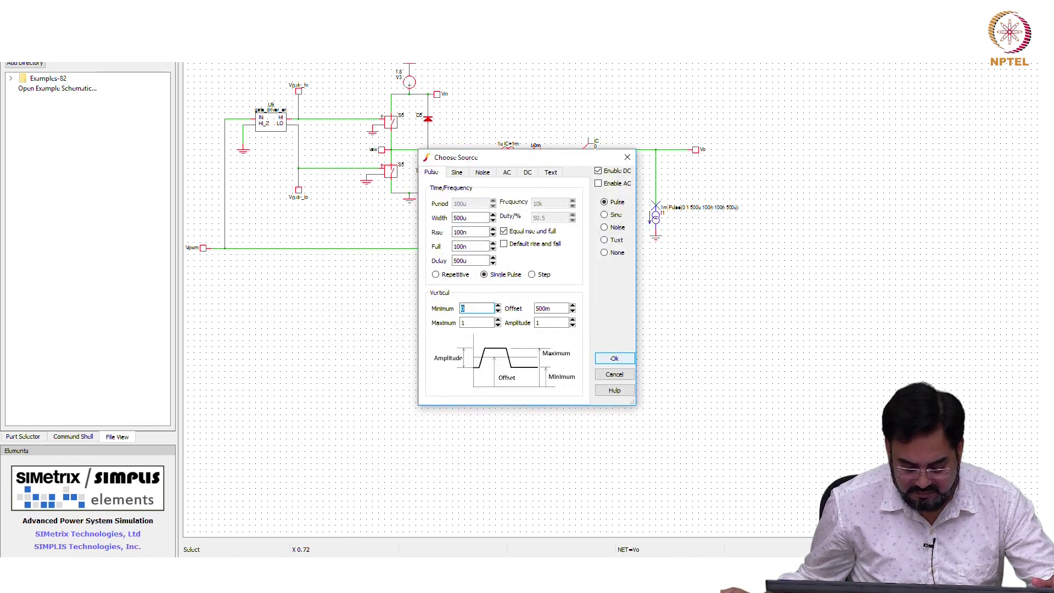
{"action": "key", "text": "Return"}
{"action": "key", "text": "alt+s"}
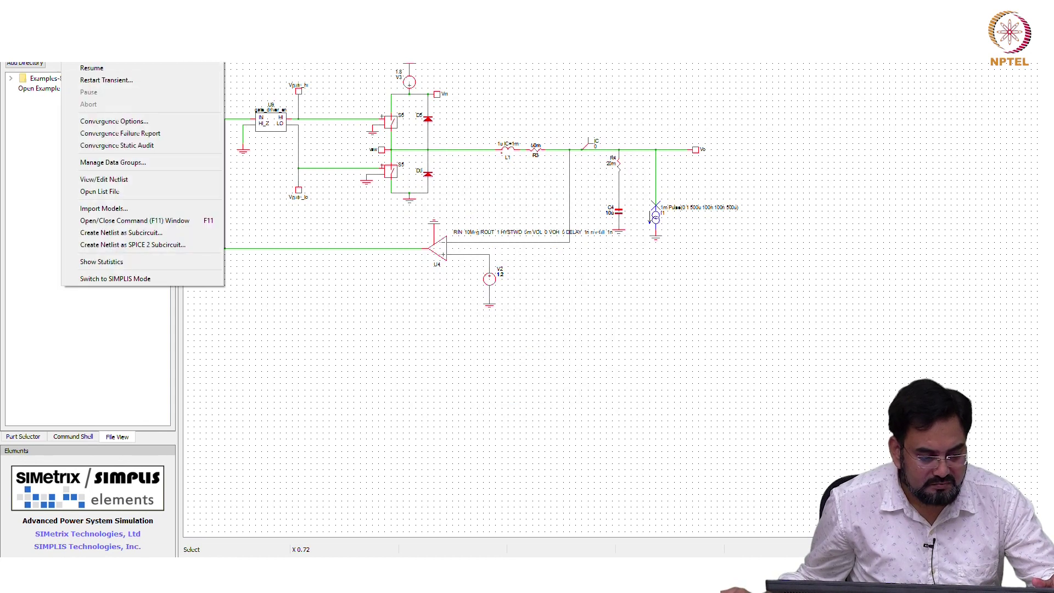
{"action": "left_click", "coordinate": [104, 44]}
{"action": "type", "text": "1 500u"}
{"action": "key", "text": "Return"}
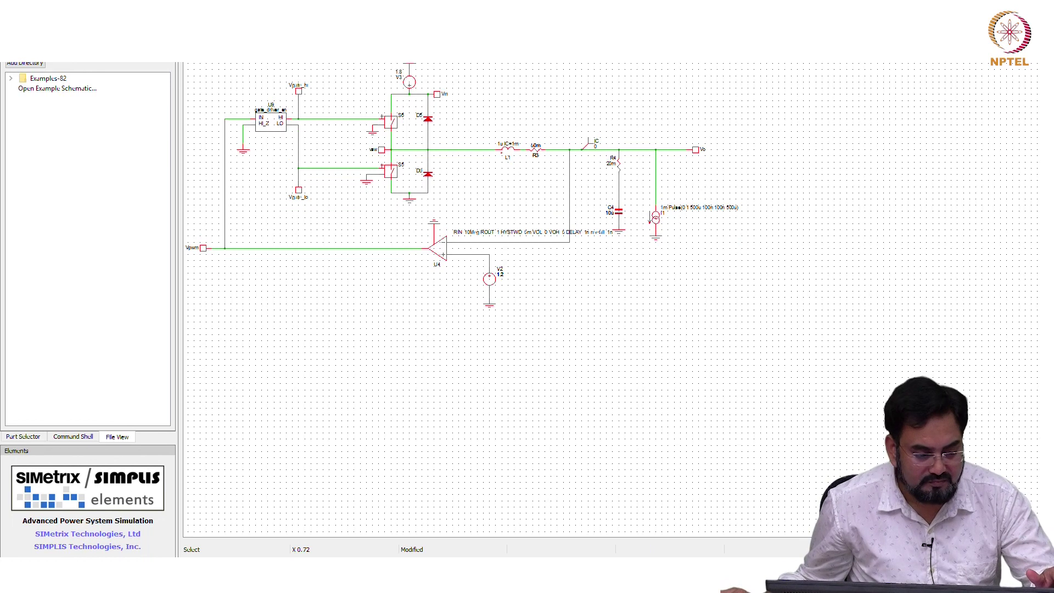
Plot Vo and zoom into its dip around 494–513 µs and the preceding ripple.
{"action": "left_click", "coordinate": [132, 52]}
{"action": "left_click", "coordinate": [156, 63]}
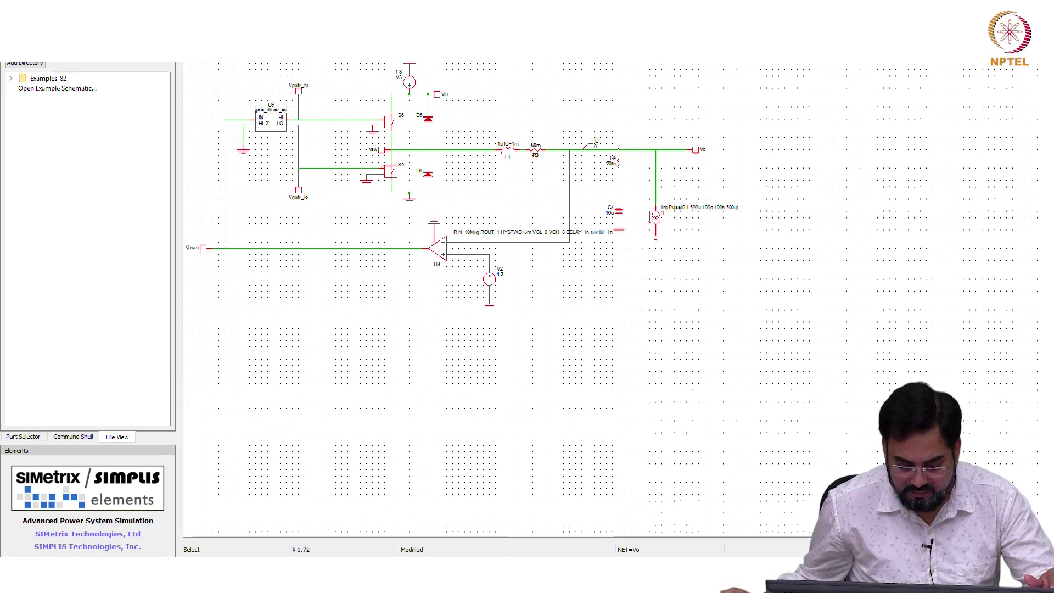
{"action": "left_click", "coordinate": [618, 149]}
{"action": "left_click_drag", "start_coordinate": [813, 143], "coordinate": [889, 269]}
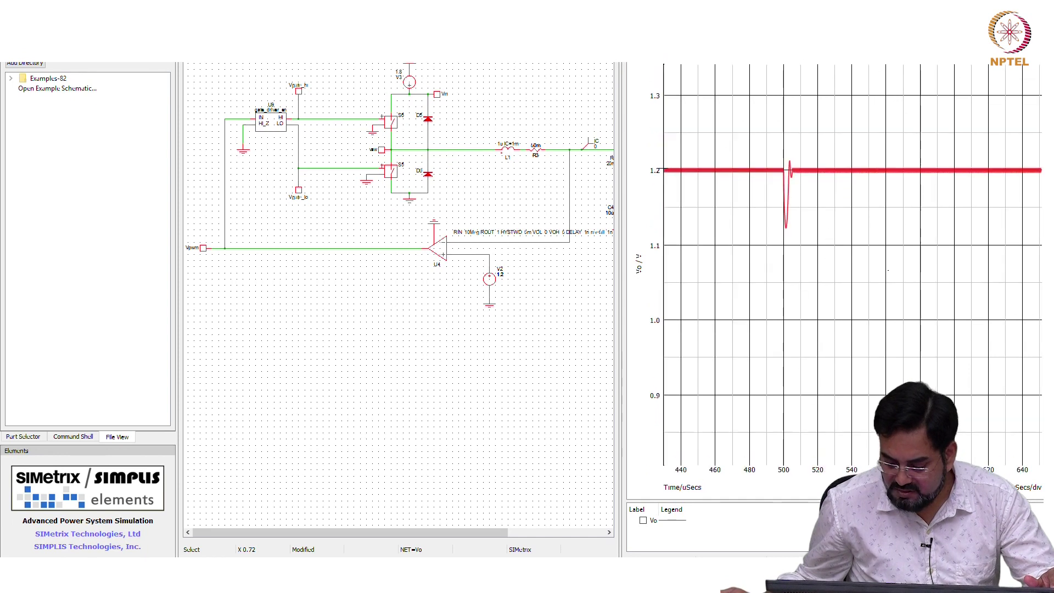
{"action": "left_click_drag", "start_coordinate": [751, 106], "coordinate": [847, 331]}
{"action": "left_click_drag", "start_coordinate": [755, 118], "coordinate": [877, 289]}
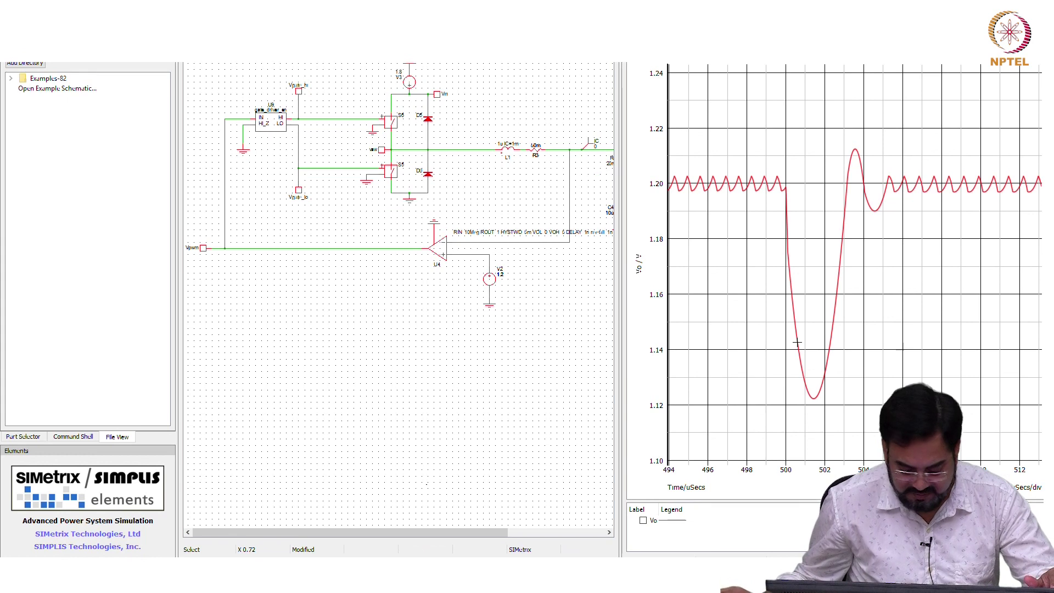
{"action": "left_click_drag", "start_coordinate": [718, 160], "coordinate": [758, 210]}
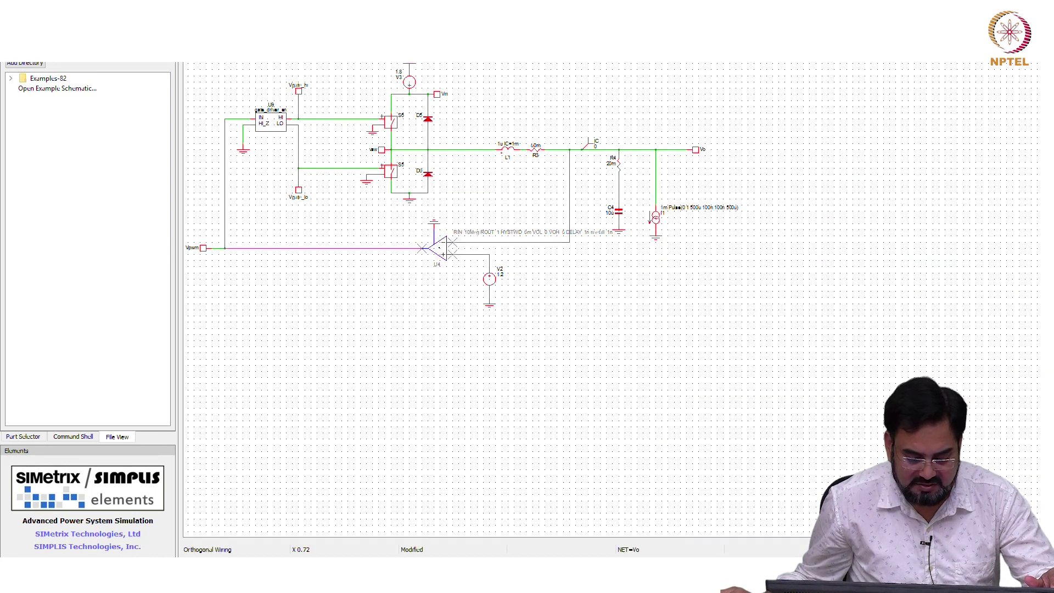
Set comparator U4's Hysteresis to 10m, zoom into the new Vo dip, then close the graph.
{"action": "double_click", "coordinate": [438, 248]}
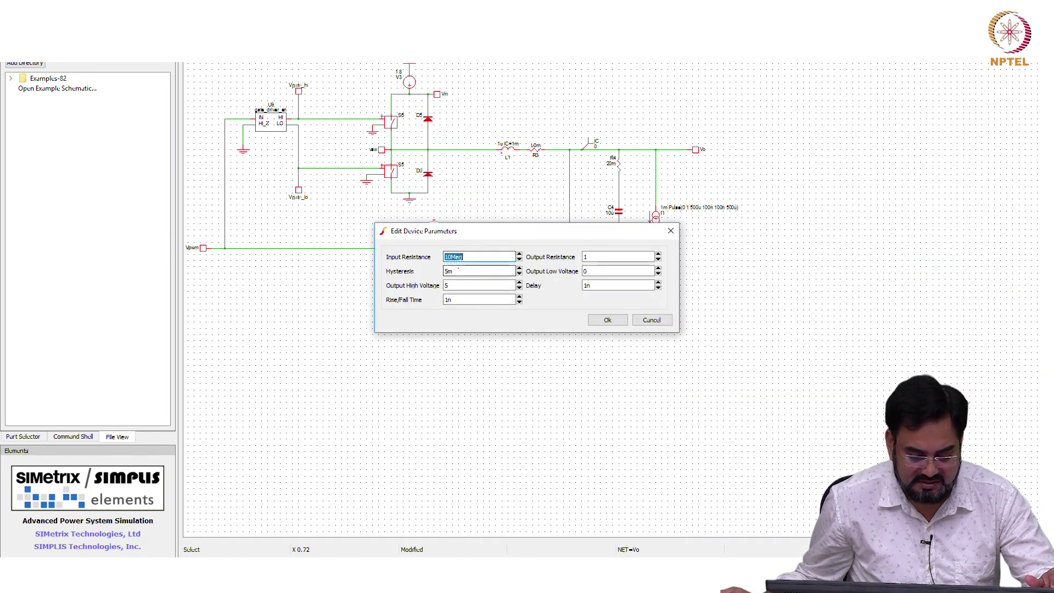
{"action": "key", "text": "Tab"}
{"action": "type", "text": "1"}
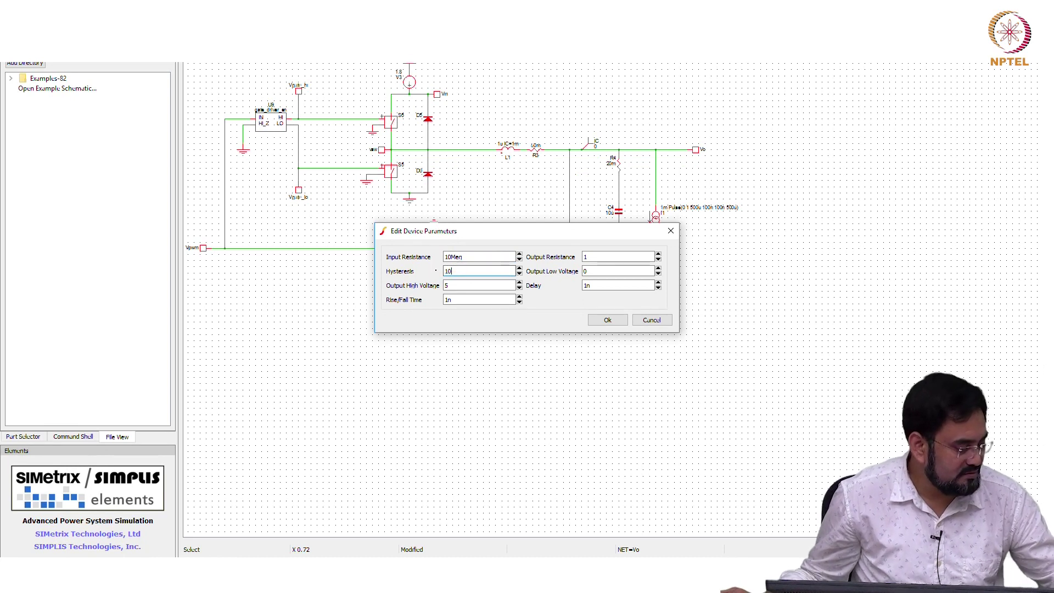
{"action": "type", "text": "0m"}
{"action": "key", "text": "Return"}
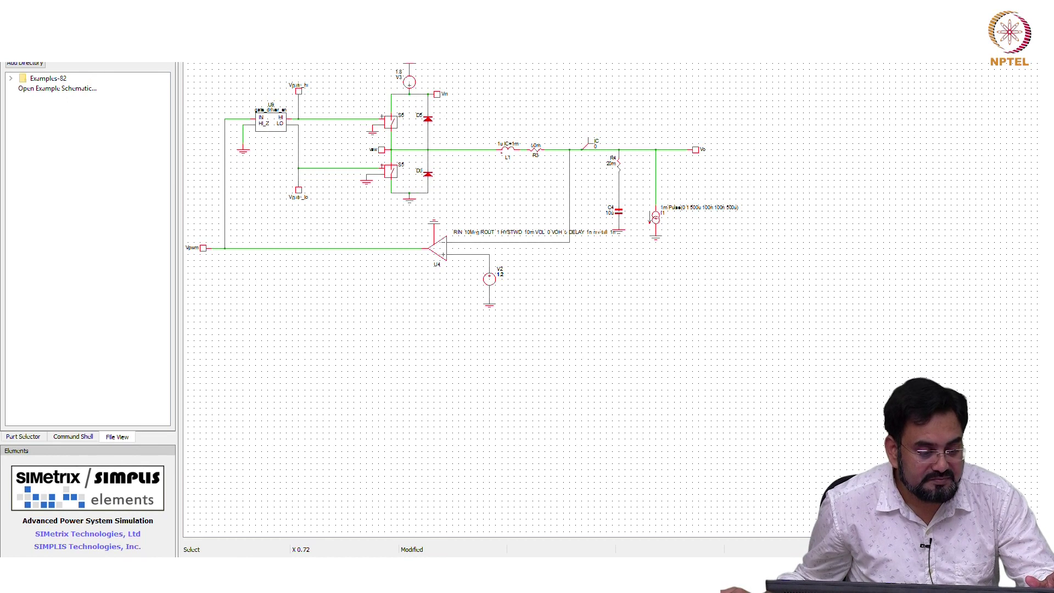
{"action": "left_click_drag", "start_coordinate": [789, 137], "coordinate": [885, 366]}
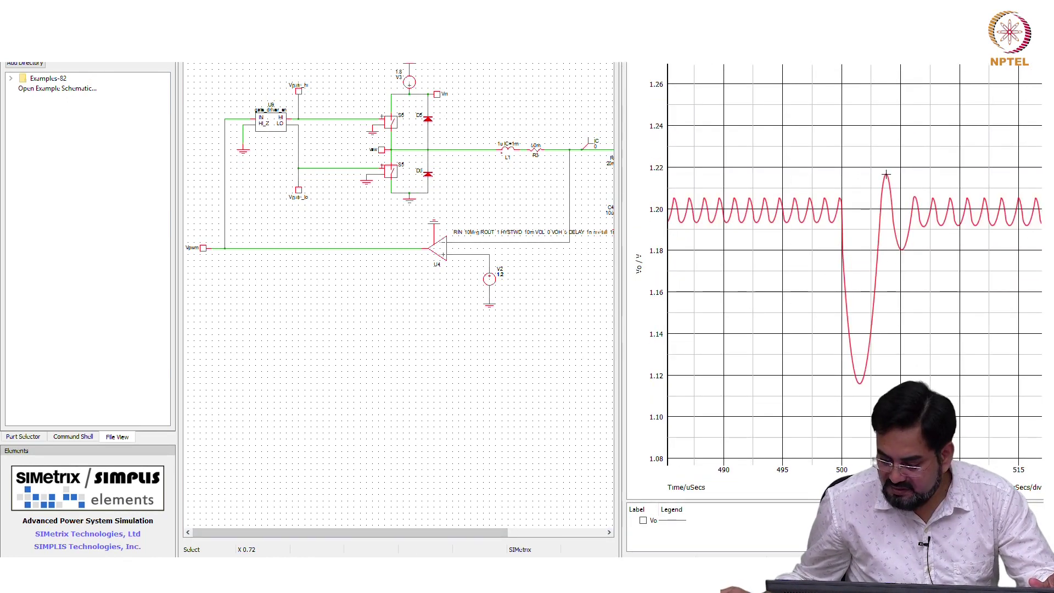
{"action": "key", "text": "ctrl+w"}
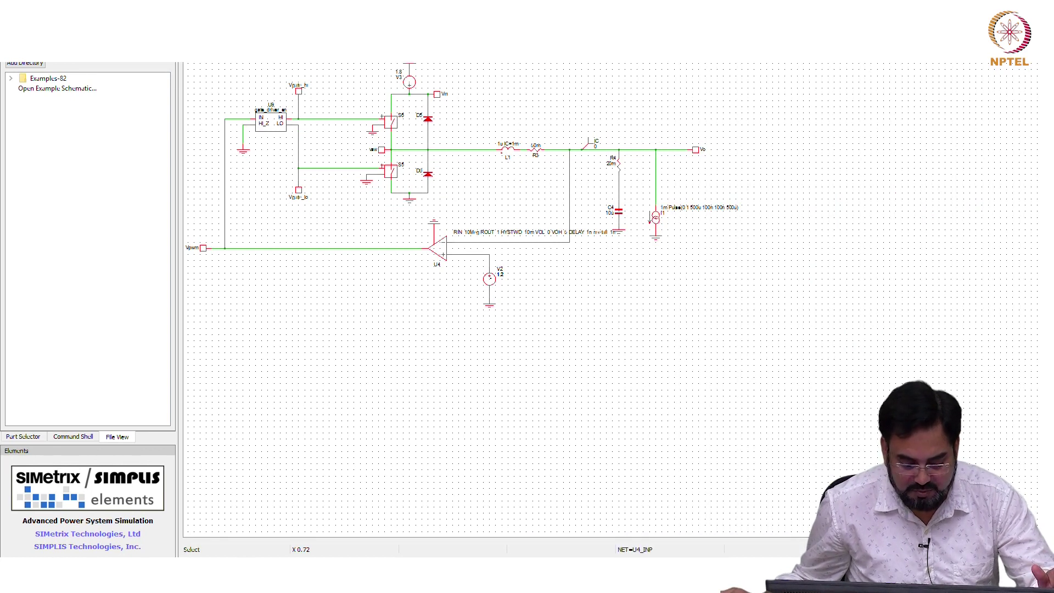
Set reference source V2 to 900m and rerun the transient simulation.
{"action": "double_click", "coordinate": [487, 286]}
{"action": "type", "text": "900m"}
{"action": "key", "text": "Return"}
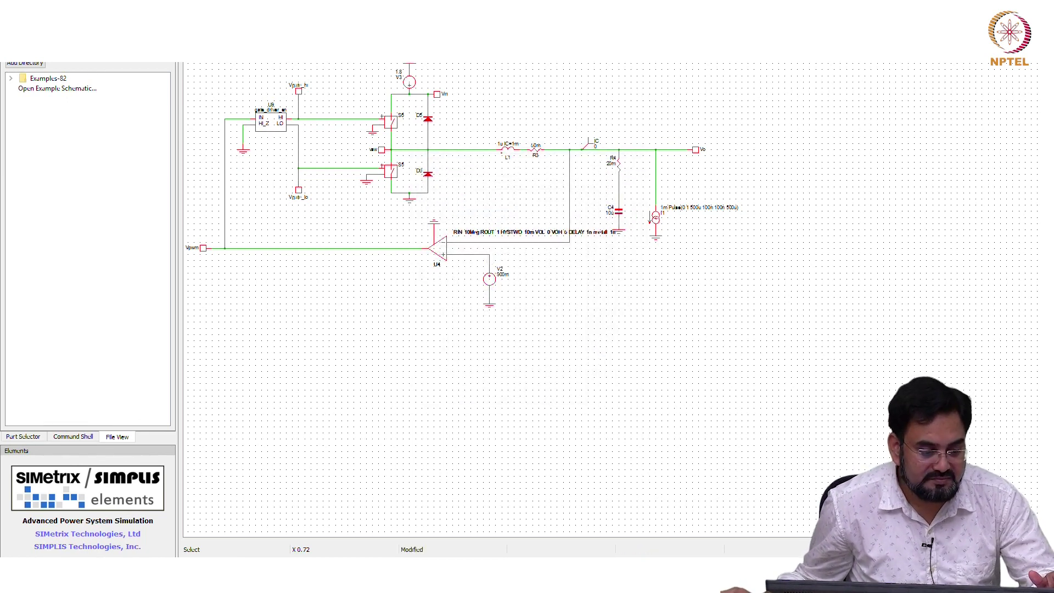
{"action": "left_click", "coordinate": [76, 15]}
{"action": "left_click", "coordinate": [82, 40]}
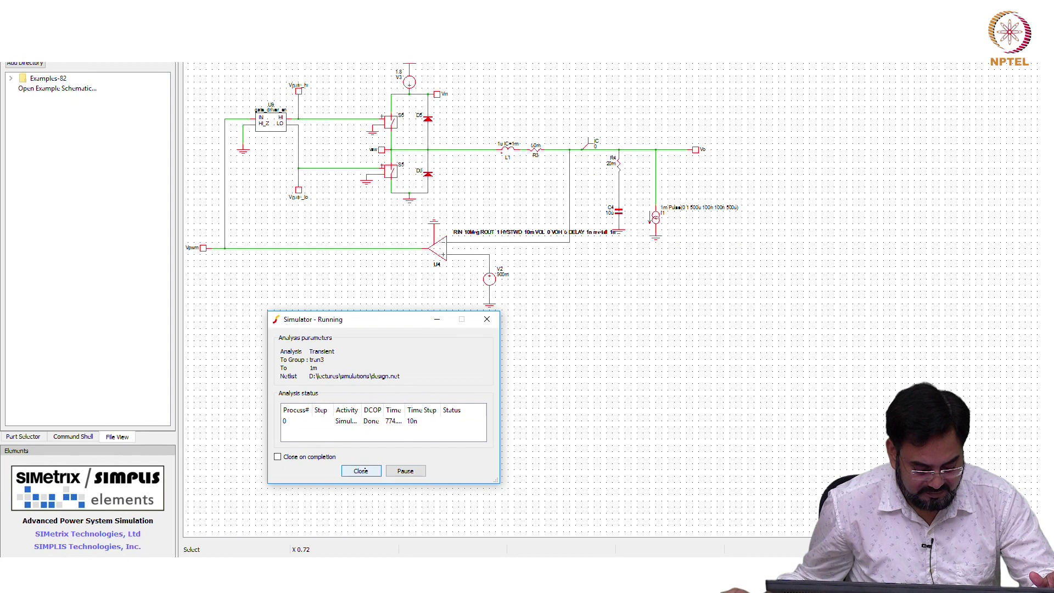
{"action": "left_click", "coordinate": [361, 471]}
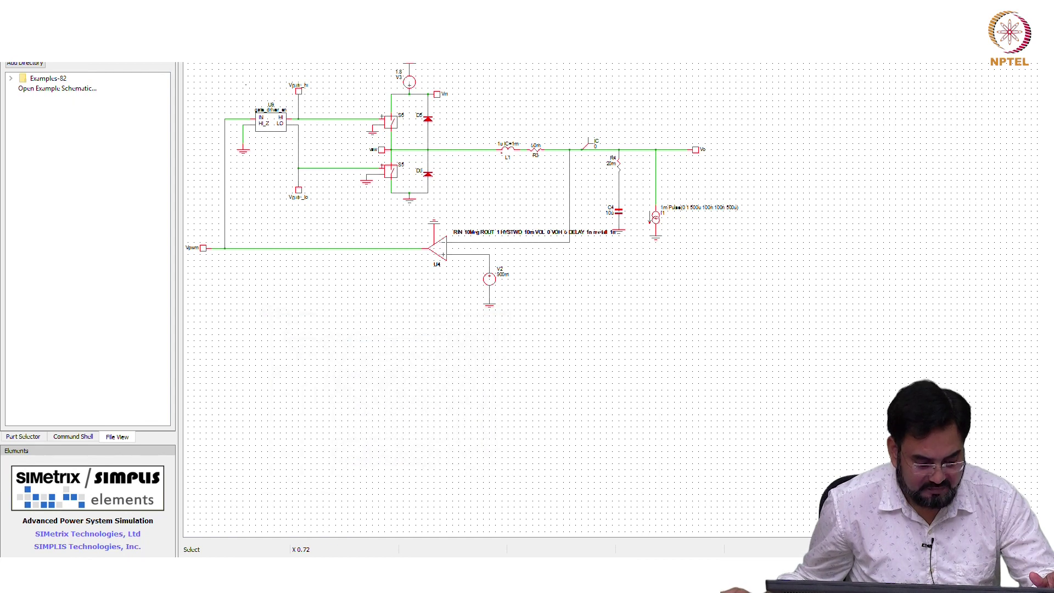
Plot Vo and zoom to about 498–506 µs around the load-step dip.
{"action": "left_click", "coordinate": [133, 50]}
{"action": "left_click", "coordinate": [155, 63]}
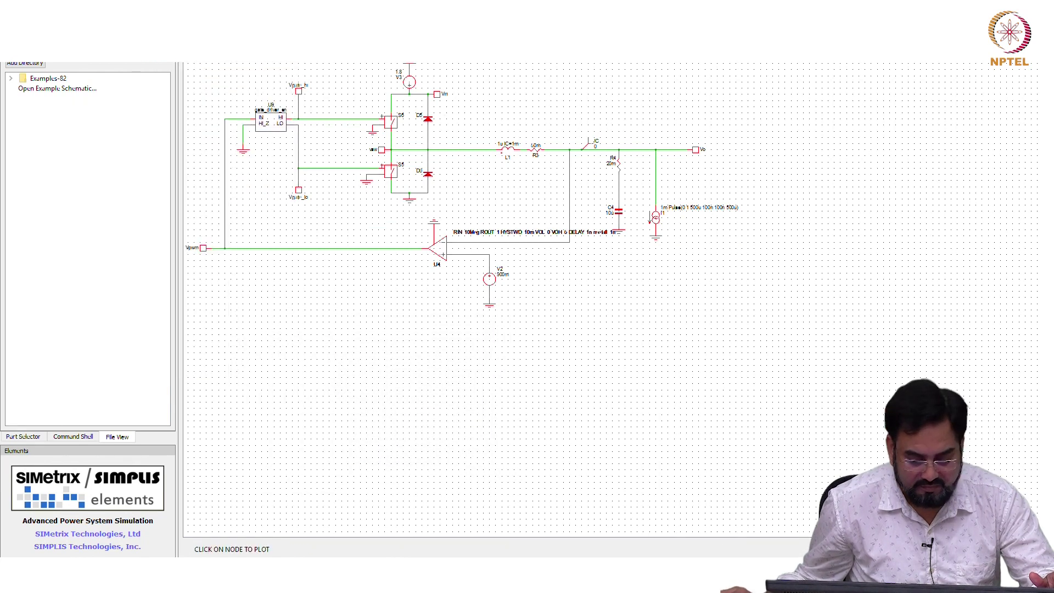
{"action": "left_click", "coordinate": [695, 150]}
{"action": "left_click_drag", "start_coordinate": [836, 187], "coordinate": [877, 264]}
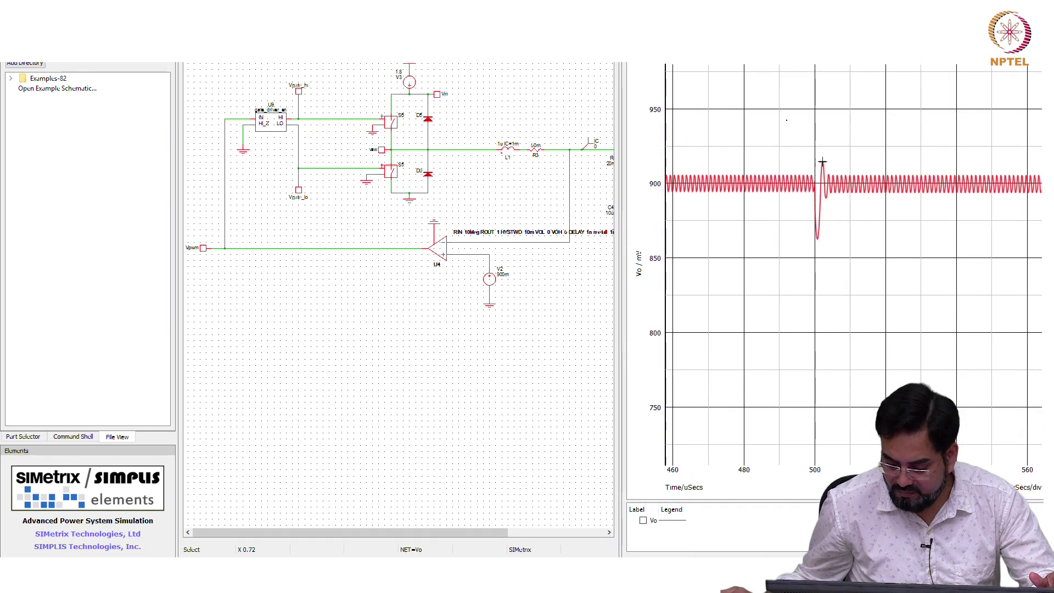
{"action": "left_click_drag", "start_coordinate": [787, 119], "coordinate": [853, 304]}
{"action": "left_click_drag", "start_coordinate": [771, 117], "coordinate": [944, 395]}
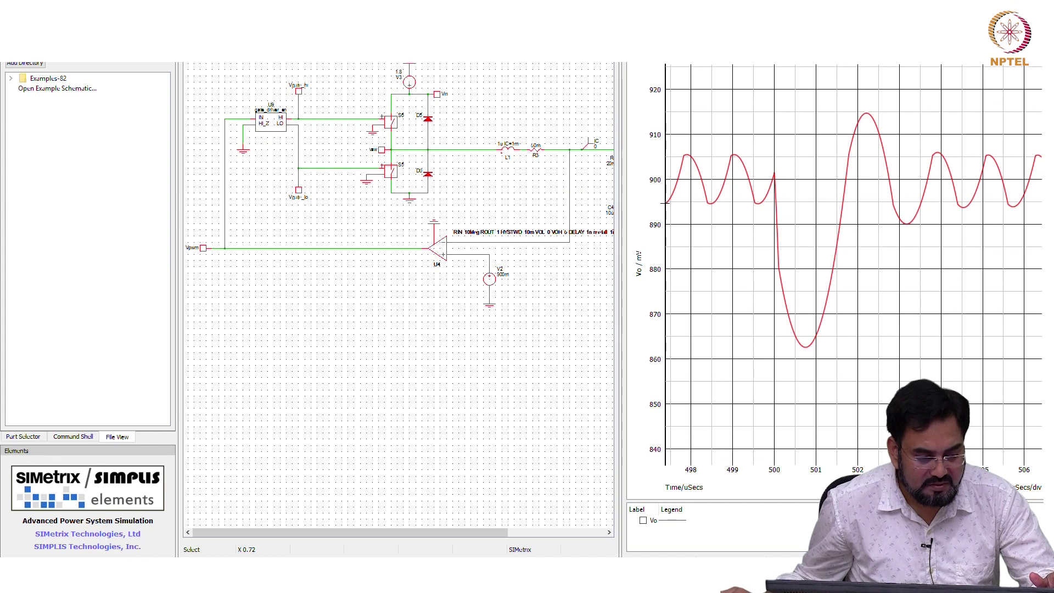
{"action": "left_click", "coordinate": [133, 48]}
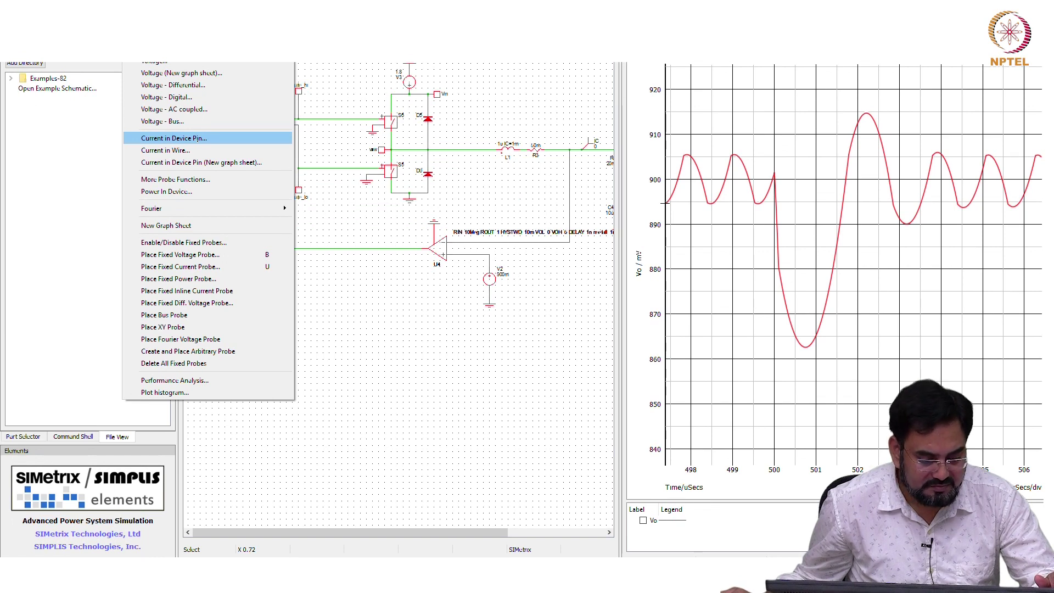
Add inductor L1's pin current to the Vo graph and zoom into a few steady-state cycles.
{"action": "left_click", "coordinate": [188, 139]}
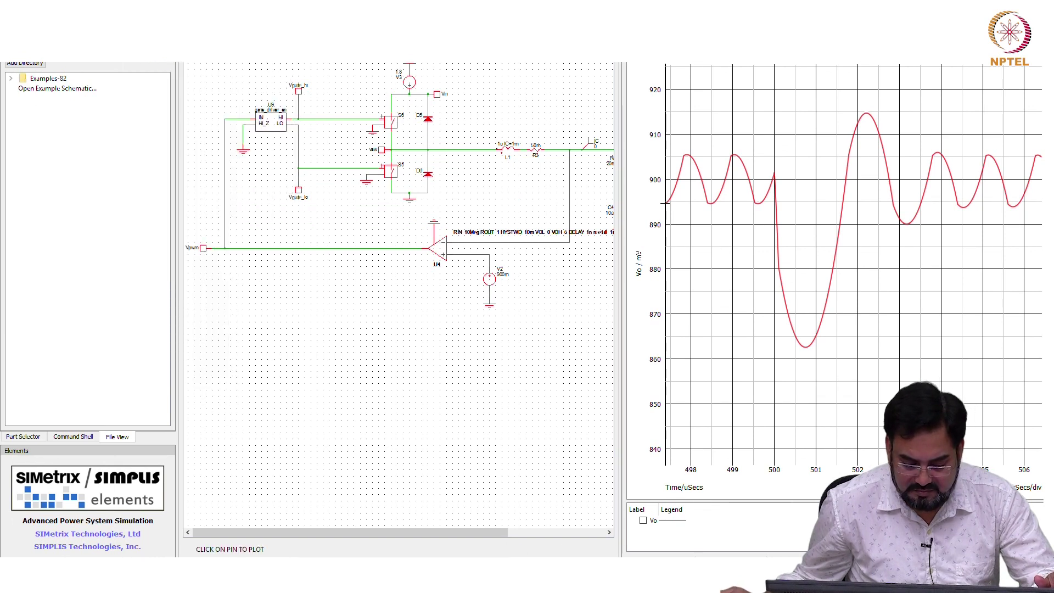
{"action": "left_click", "coordinate": [497, 149]}
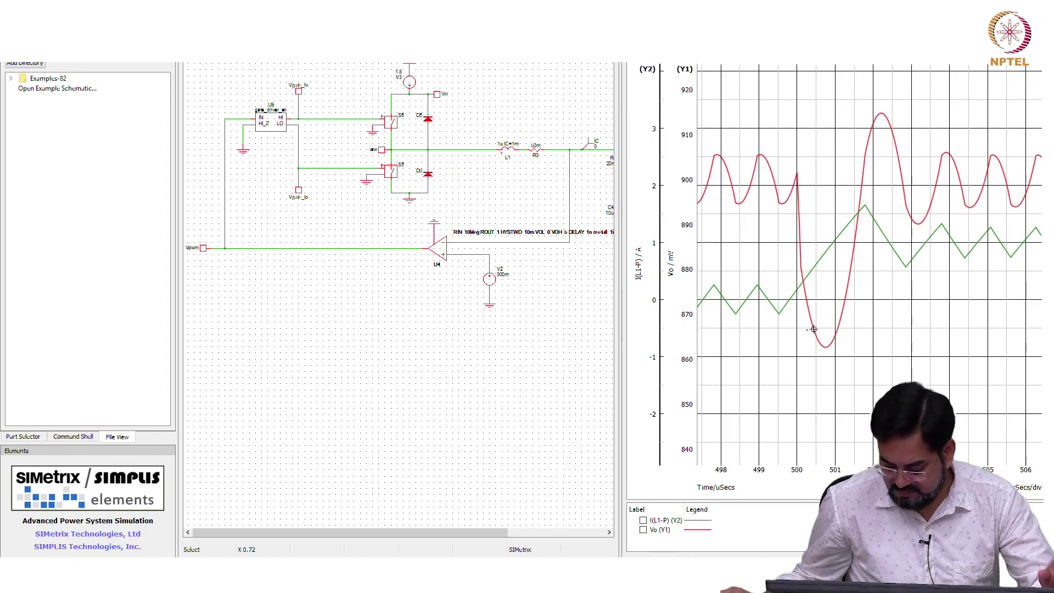
{"action": "key", "text": "Left"}
{"action": "key", "text": "Left"}
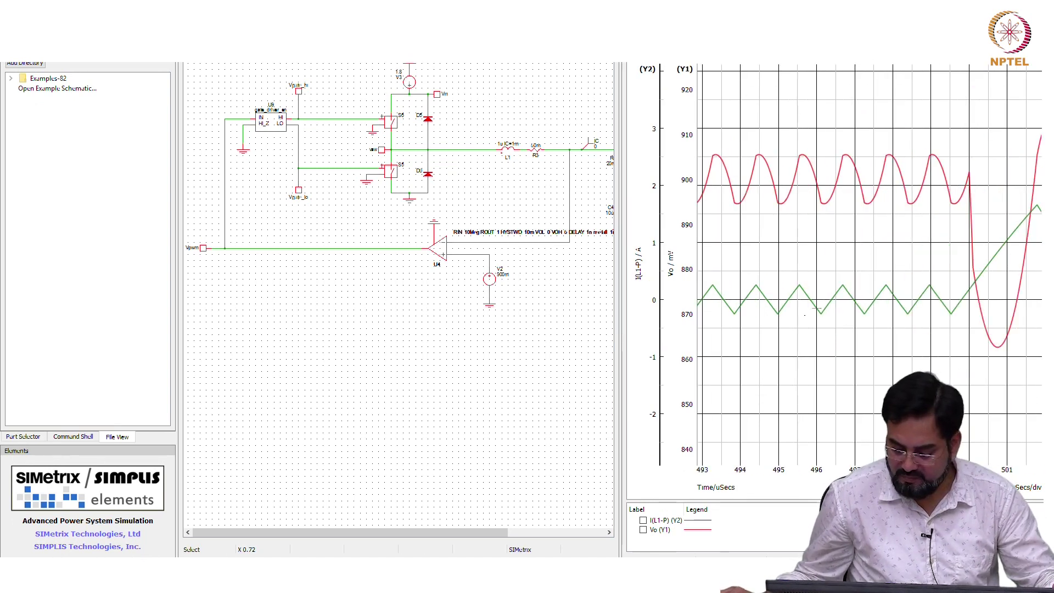
{"action": "left_click_drag", "start_coordinate": [758, 137], "coordinate": [875, 326]}
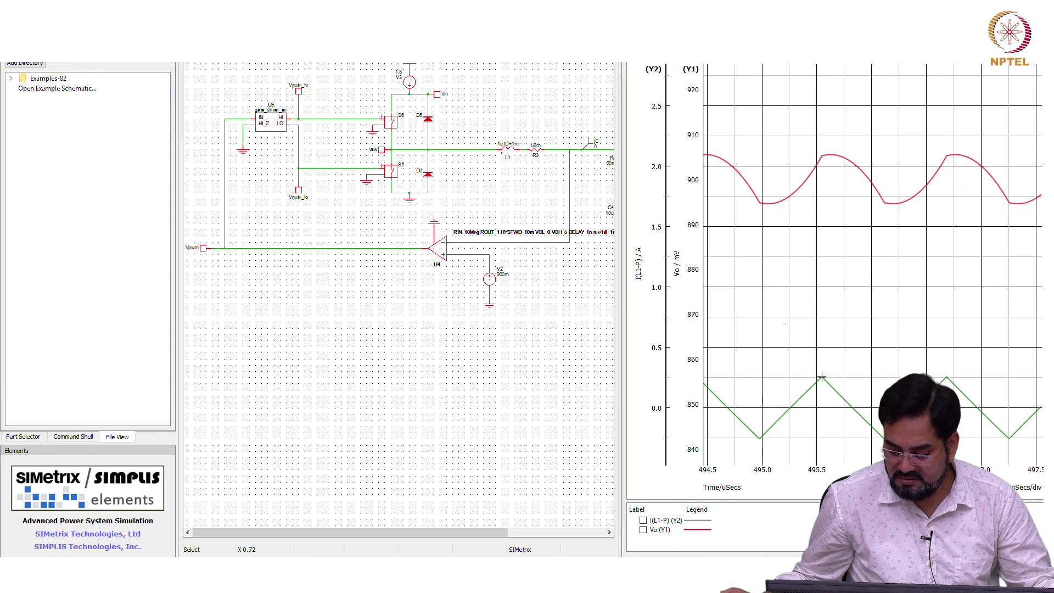
Zoom out to the full 0–1 ms run, then zoom to about 498–507 µs around the step.
{"action": "right_click", "coordinate": [788, 319]}
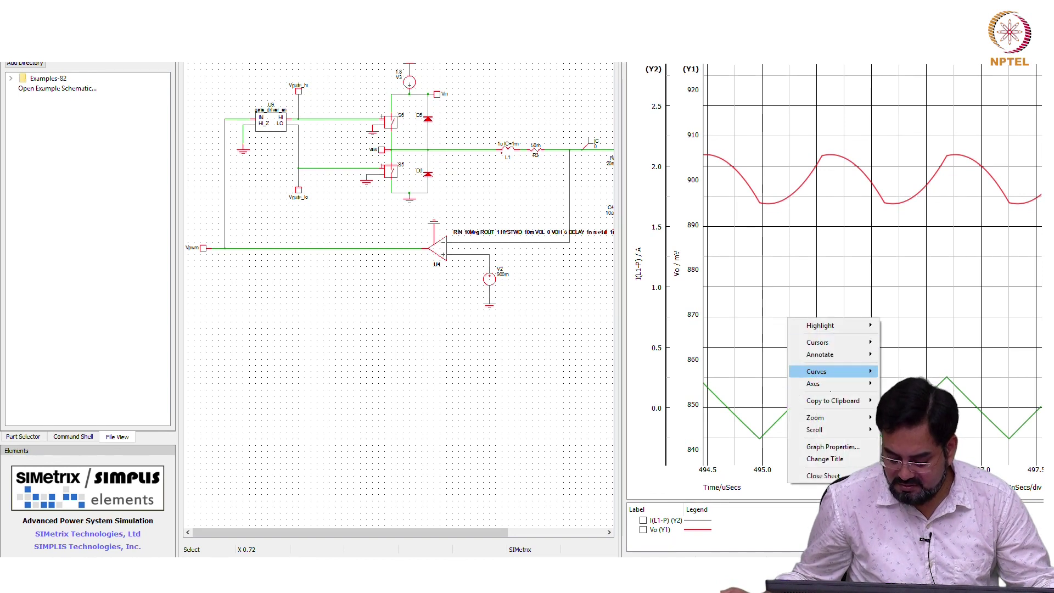
{"action": "left_click", "coordinate": [906, 419]}
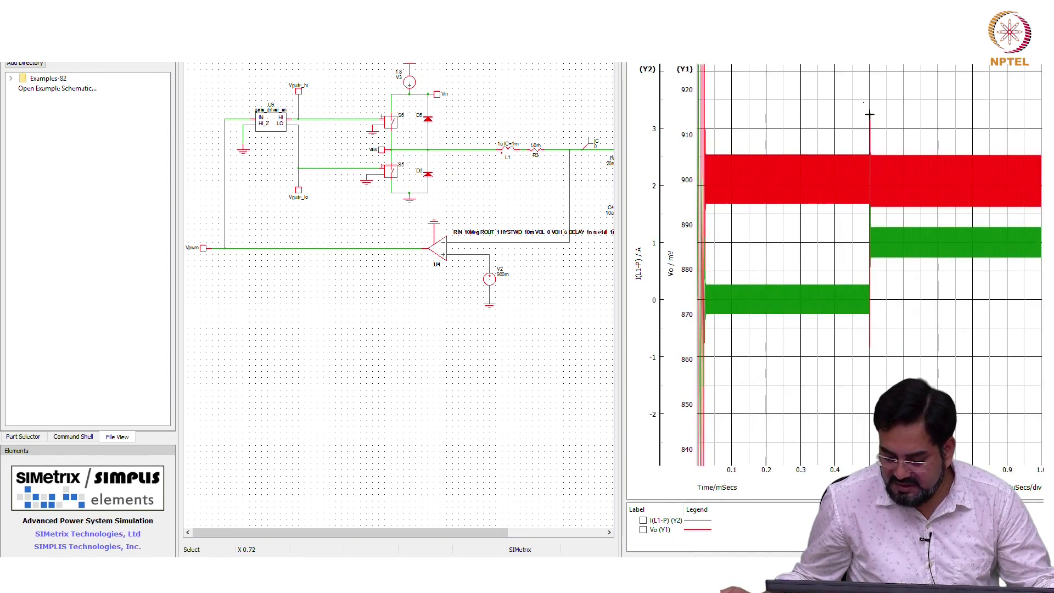
{"action": "left_click_drag", "start_coordinate": [859, 89], "coordinate": [925, 296]}
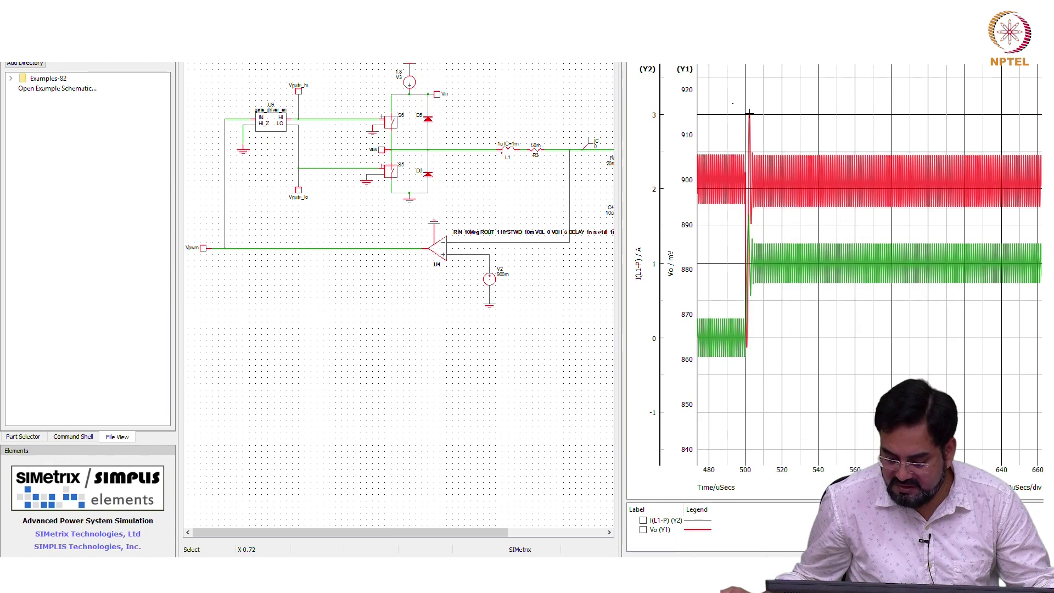
{"action": "left_click_drag", "start_coordinate": [731, 99], "coordinate": [773, 417]}
{"action": "left_click_drag", "start_coordinate": [774, 156], "coordinate": [921, 346]}
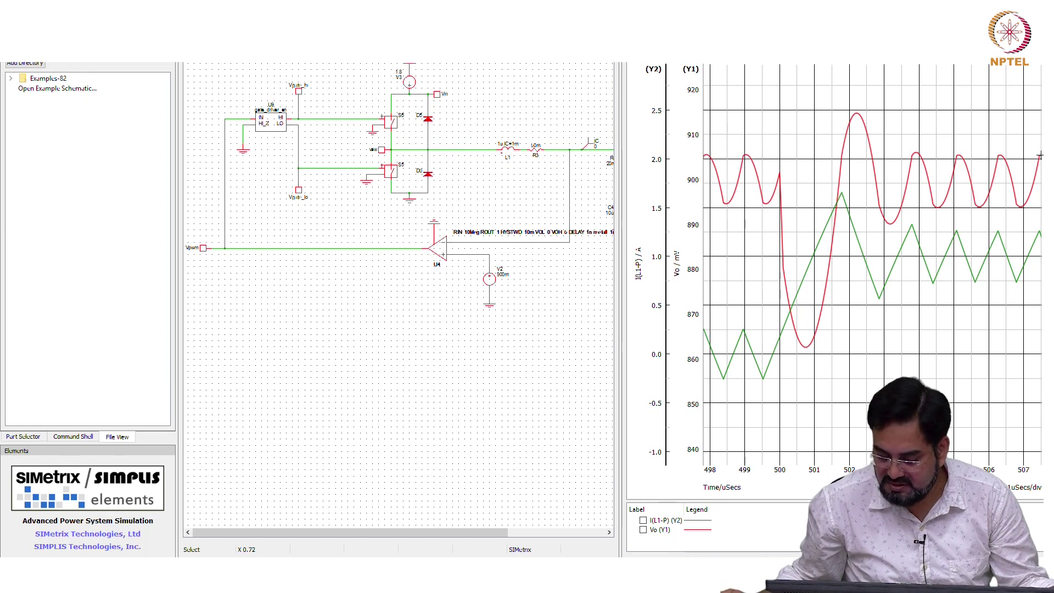
Replace the graph with a plot of the Vpwm node voltage zoomed to a few cycles.
{"action": "left_click", "coordinate": [1037, 54]}
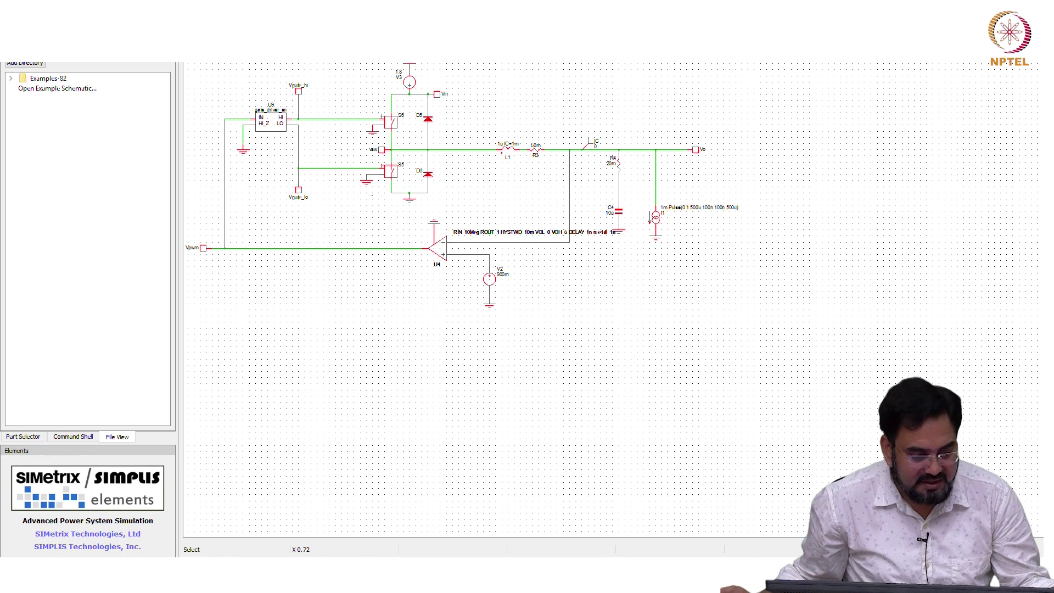
{"action": "left_click", "coordinate": [133, 48]}
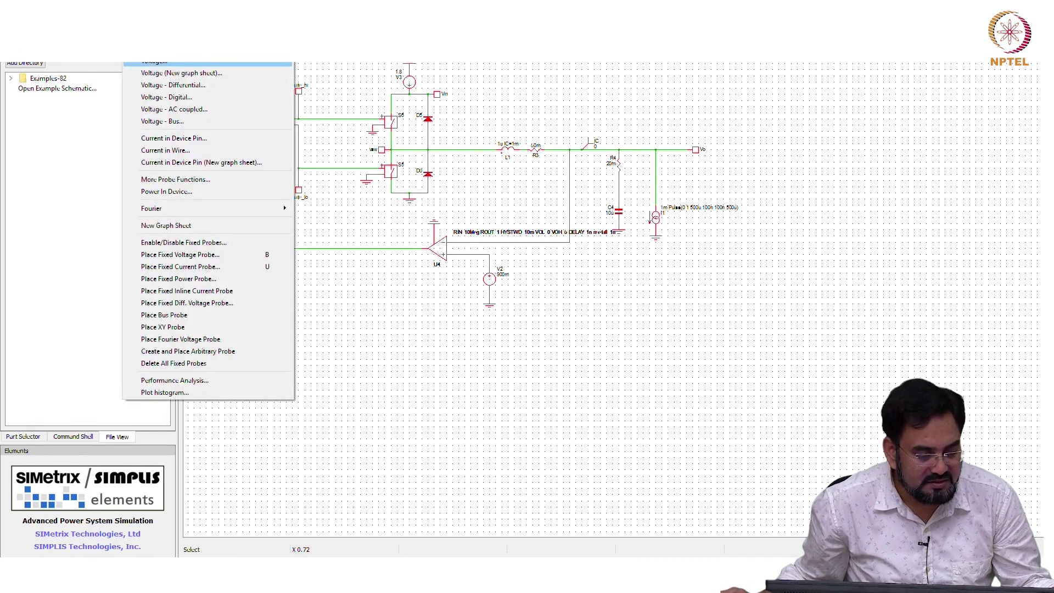
{"action": "key", "text": "Return"}
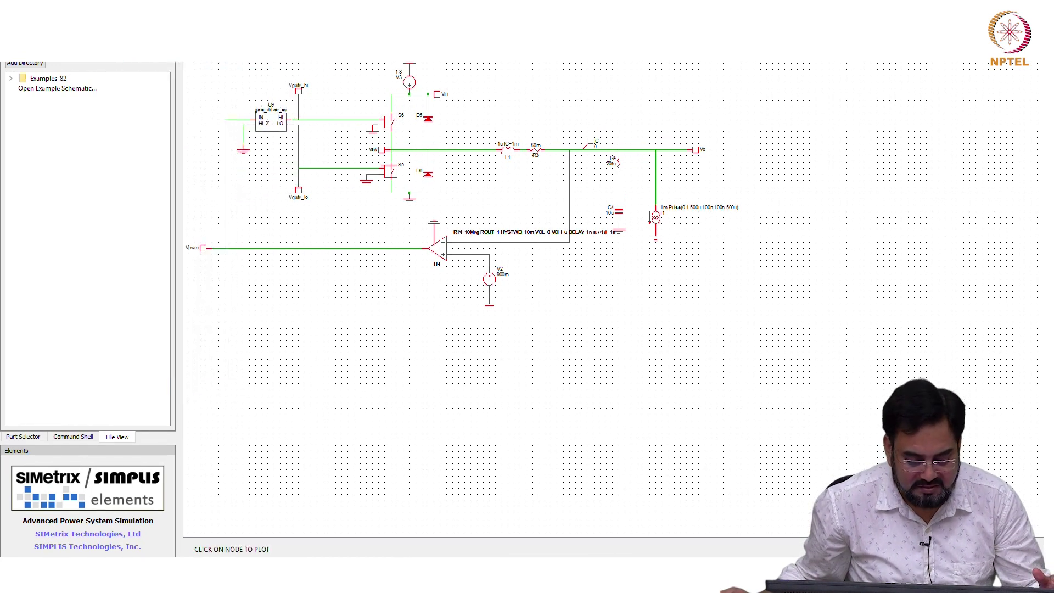
{"action": "left_click", "coordinate": [381, 247]}
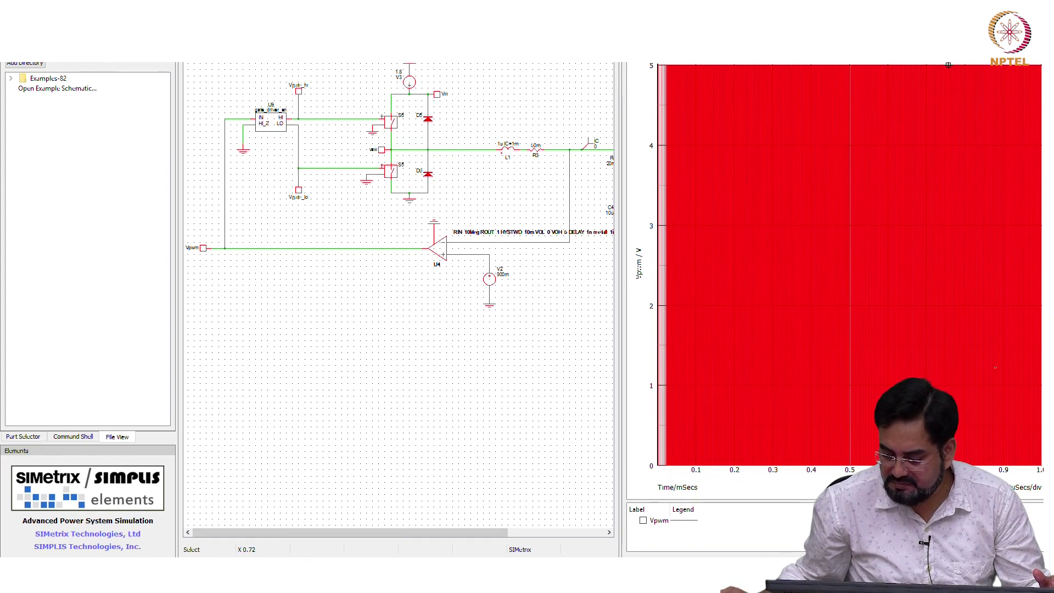
{"action": "left_click_drag", "start_coordinate": [898, 63], "coordinate": [843, 67]}
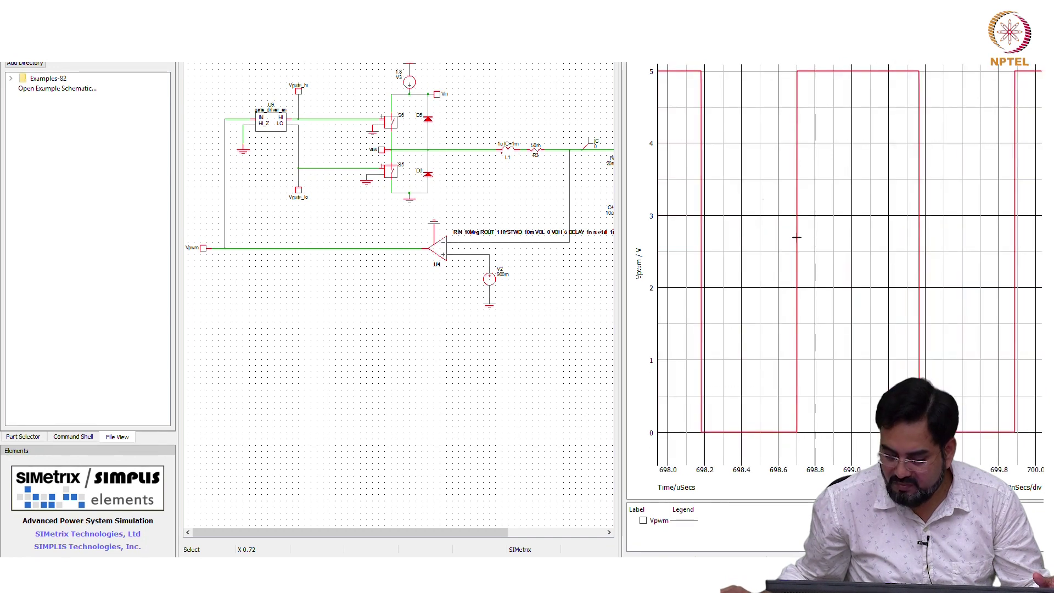
Place measurement cursors on successive Vpwm edges to read the 1.703 µs switching period.
{"action": "key", "text": "alt+c"}
{"action": "left_click", "coordinate": [223, 32]}
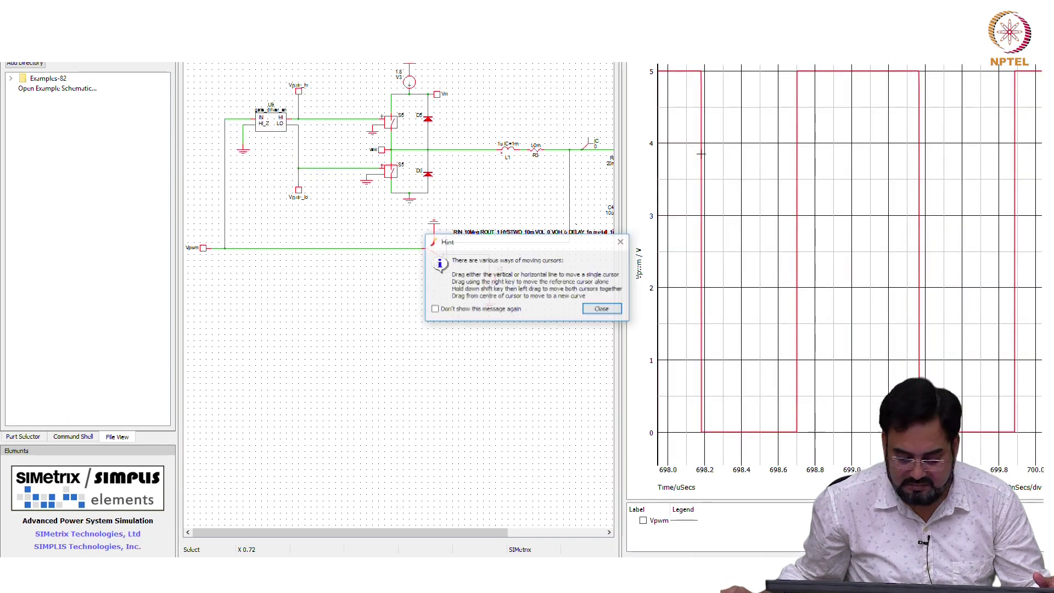
{"action": "left_click", "coordinate": [602, 308]}
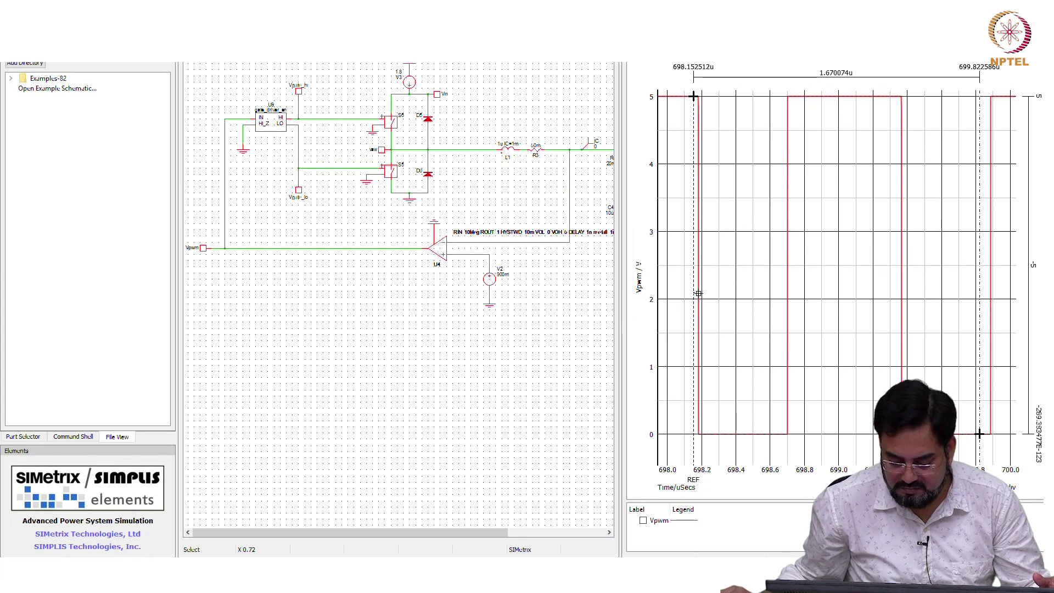
{"action": "left_click_drag", "start_coordinate": [697, 296], "coordinate": [697, 294]}
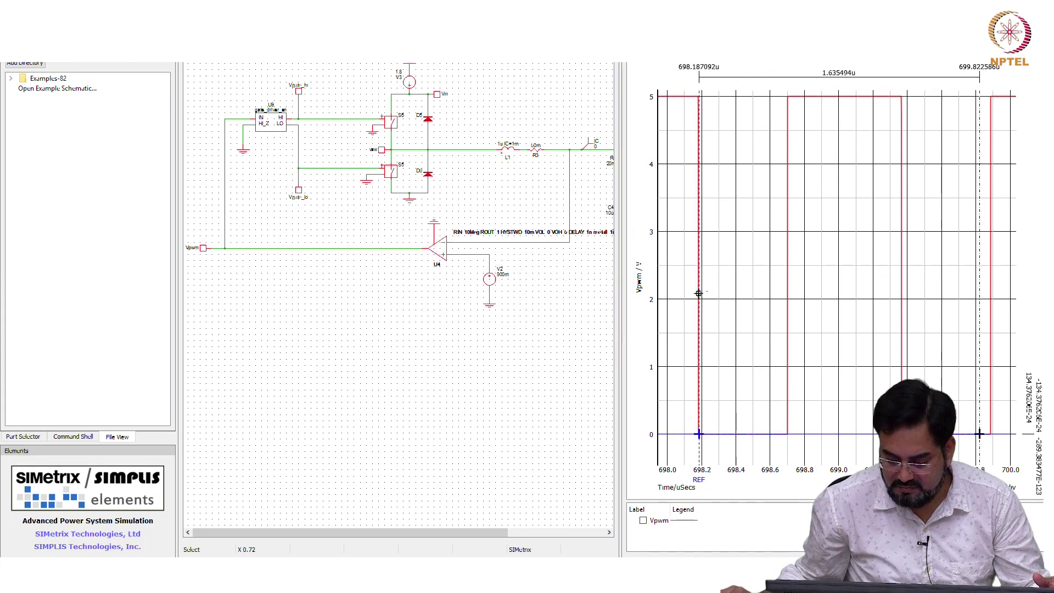
{"action": "left_click_drag", "start_coordinate": [980, 229], "coordinate": [990, 229]}
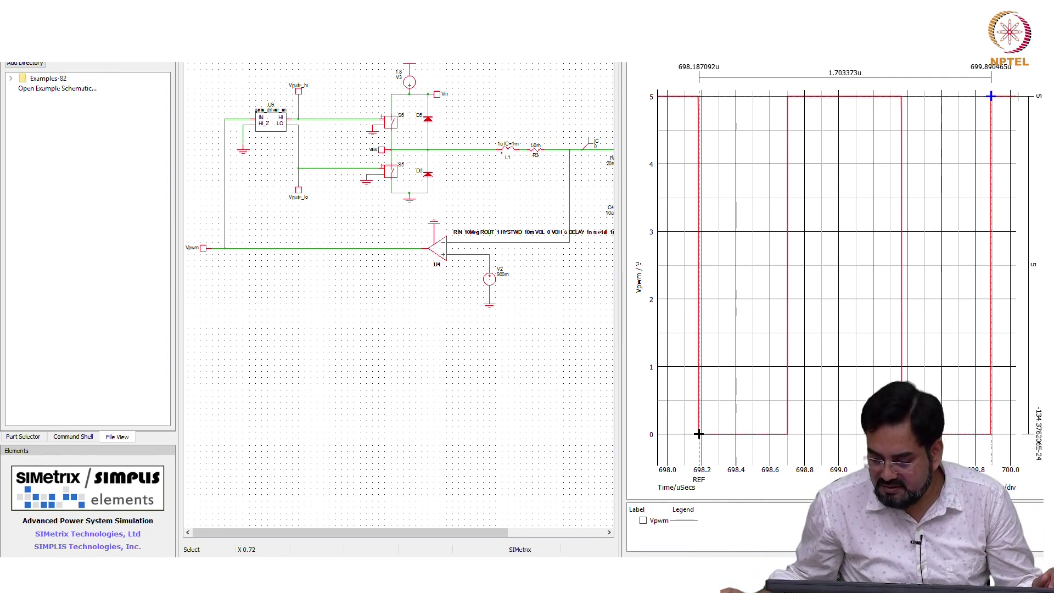
Close the Vpwm graph and review the handwritten ESR calculation notes.
{"action": "key", "text": "ctrl+w"}
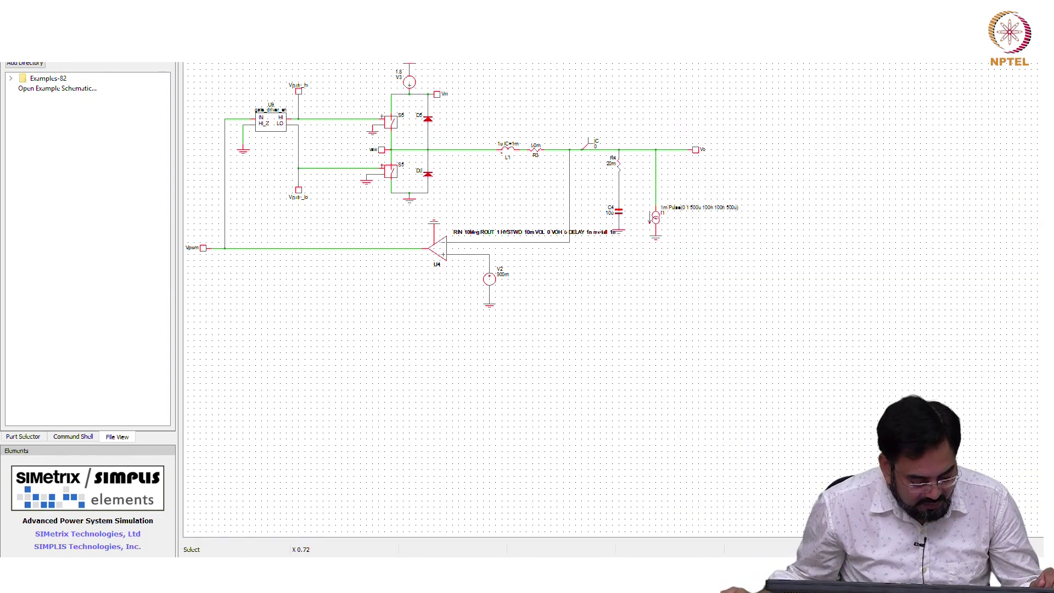
{"action": "key", "text": "alt+Tab"}
{"action": "key", "text": "Return"}
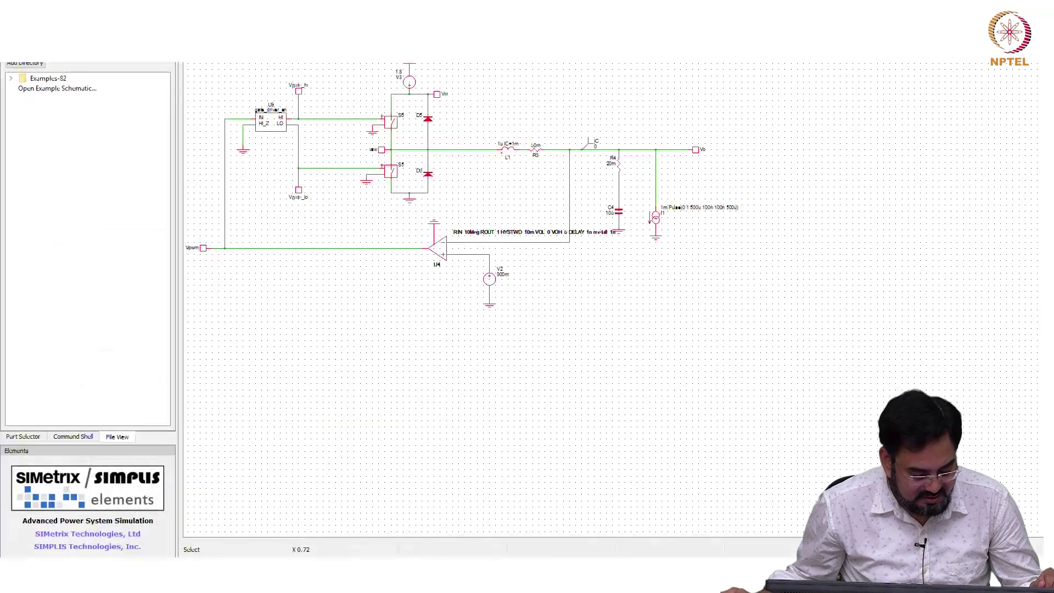
{"action": "key", "text": "alt+Tab"}
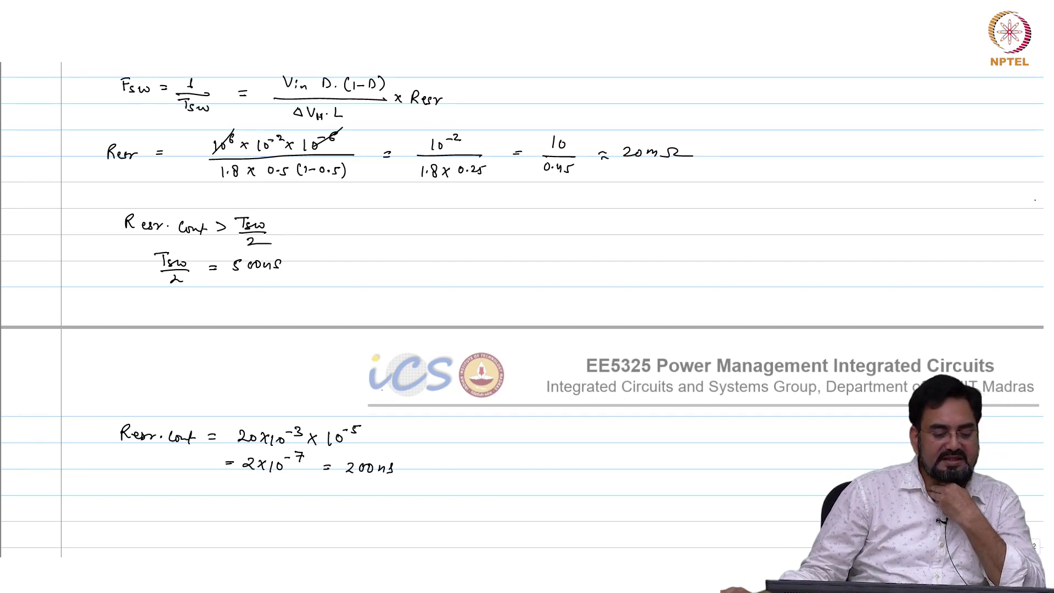
{"action": "scroll", "coordinate": [527, 307], "scroll_direction": "up", "scroll_amount": 3}
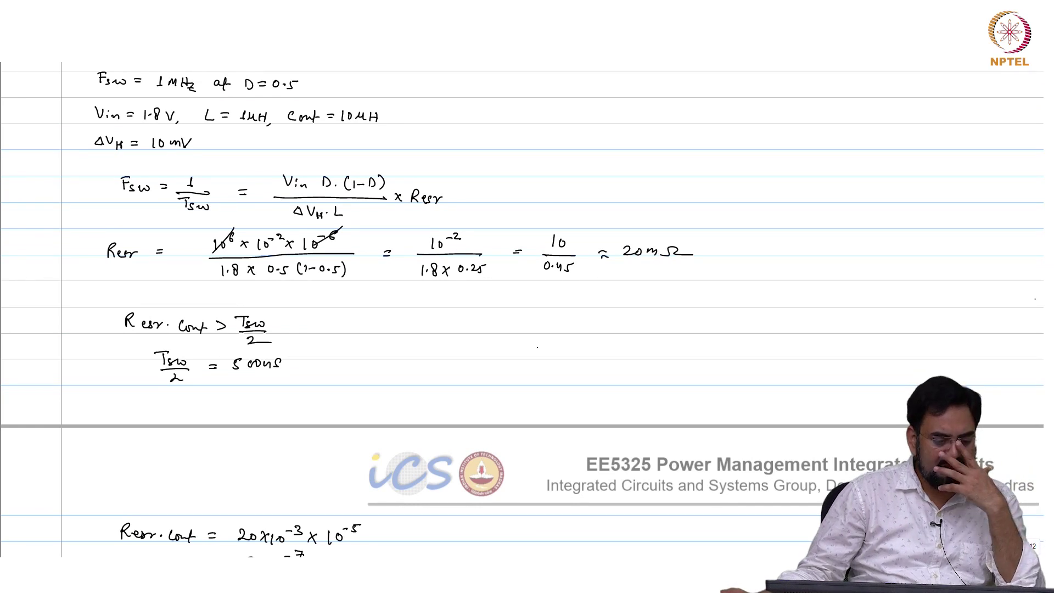
{"action": "scroll", "coordinate": [527, 308], "scroll_direction": "down", "scroll_amount": 2}
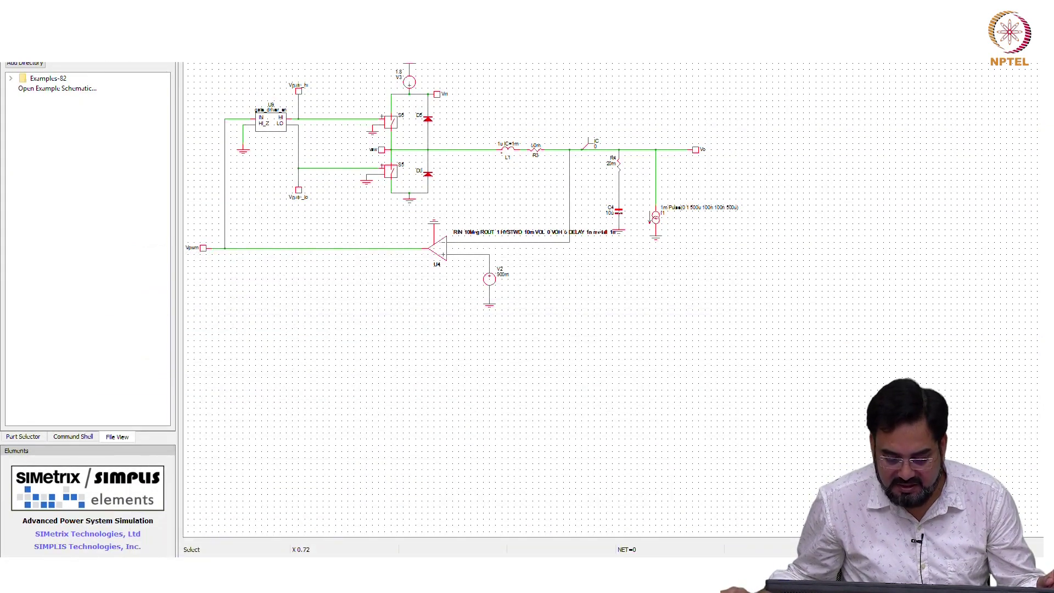
Change capacitor C4 to 25u and save the schematic.
{"action": "double_click", "coordinate": [619, 212]}
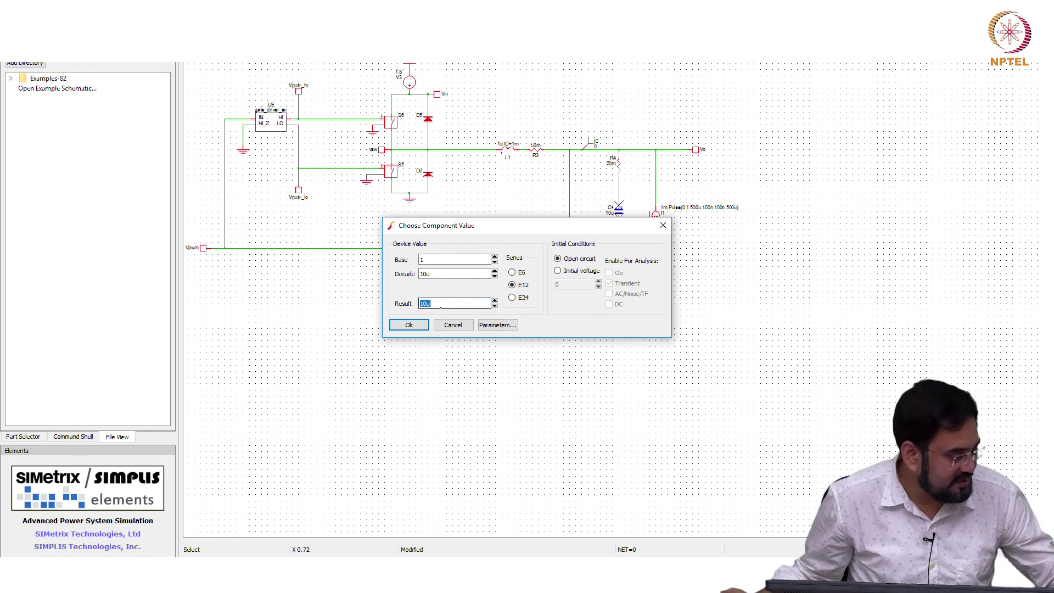
{"action": "type", "text": "25u"}
{"action": "key", "text": "Return"}
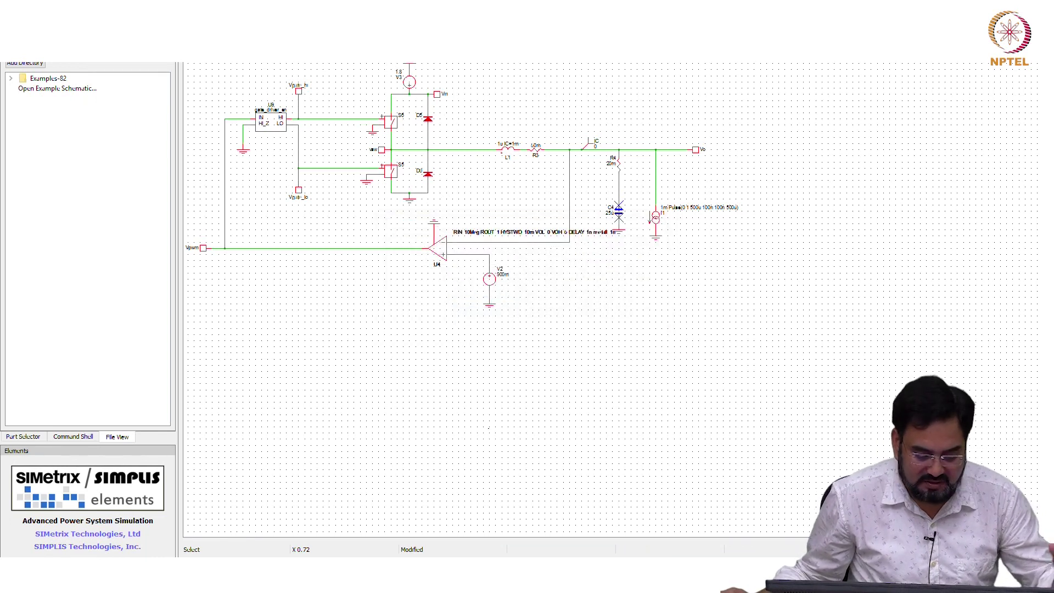
{"action": "key", "text": "ctrl+s"}
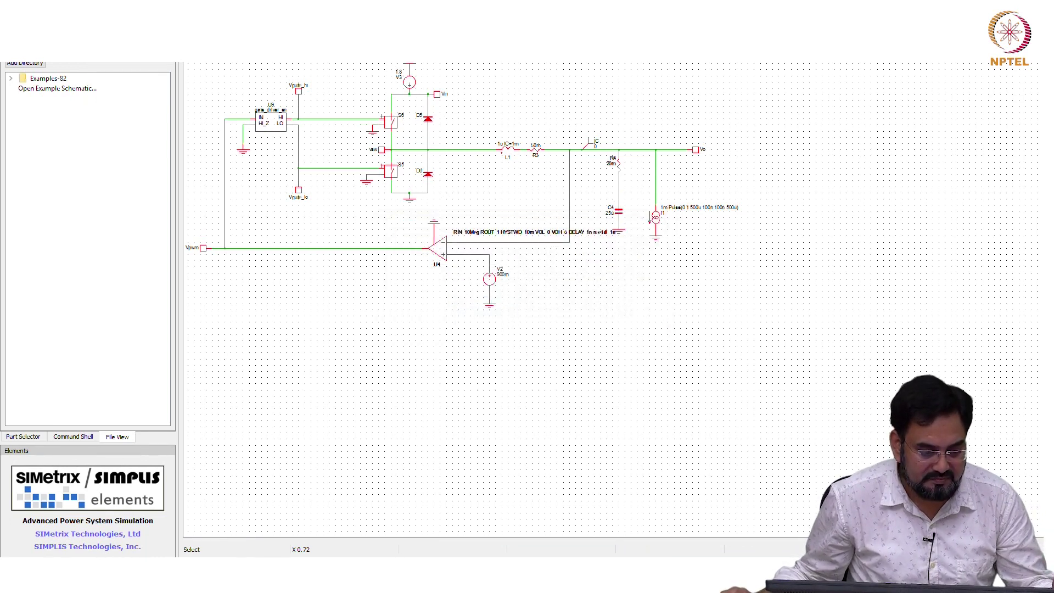
Rerun the transient simulation to 1m and close the finished status window.
{"action": "left_click", "coordinate": [75, 18]}
{"action": "left_click", "coordinate": [83, 42]}
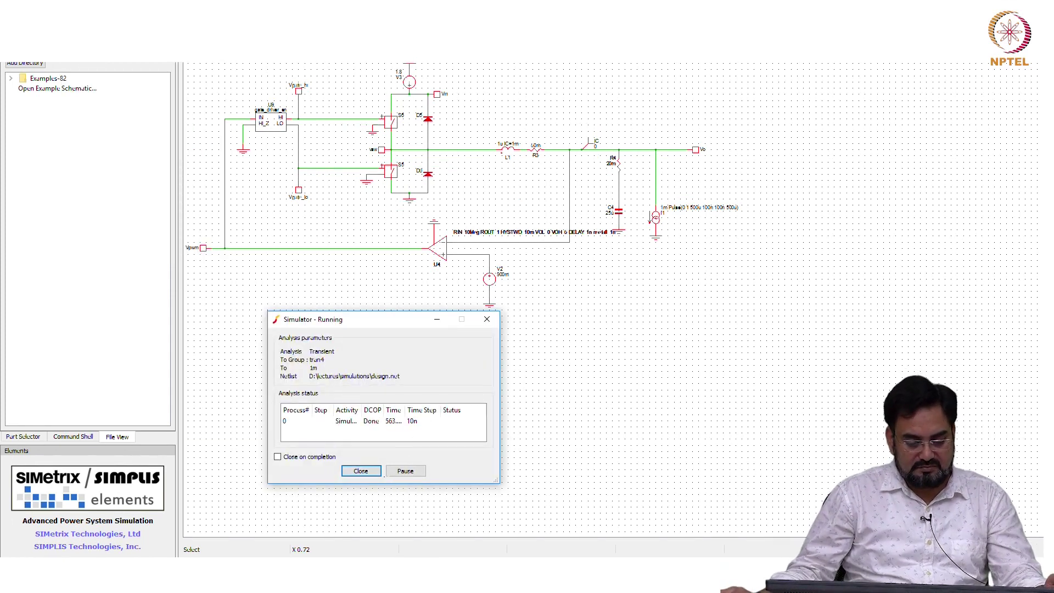
{"action": "left_click", "coordinate": [361, 470]}
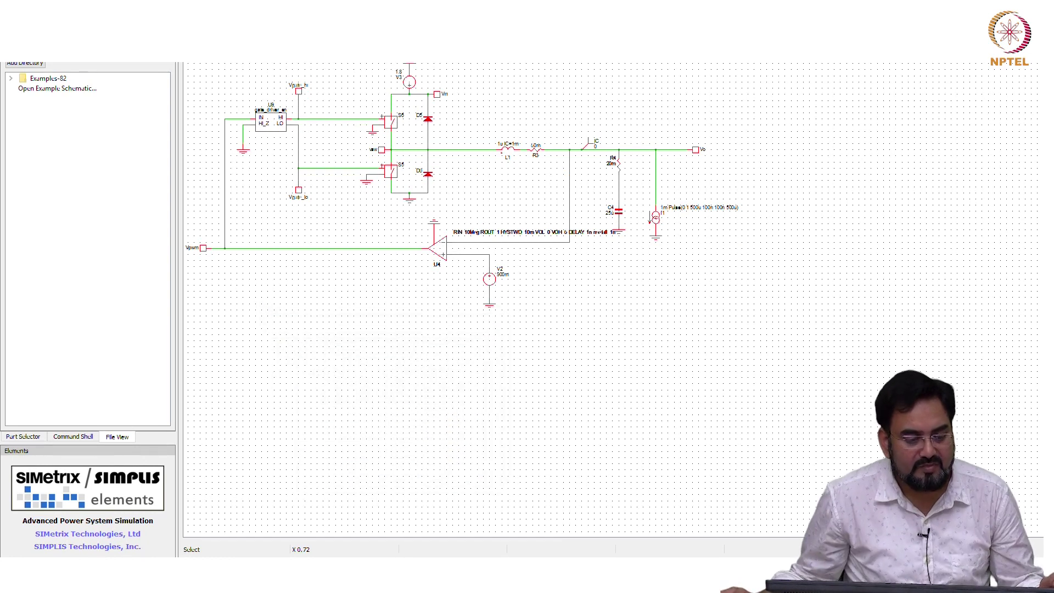
Plot Vo and zoom to its ripple of about 895–905 mV around 495–498 µs.
{"action": "left_click", "coordinate": [133, 51]}
{"action": "left_click", "coordinate": [142, 62]}
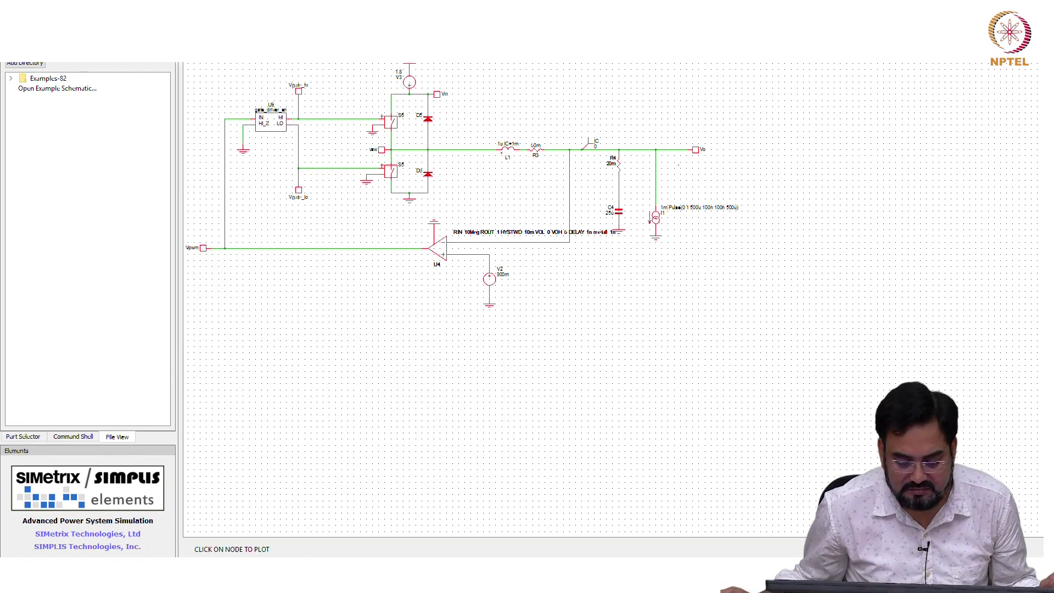
{"action": "left_click", "coordinate": [620, 148]}
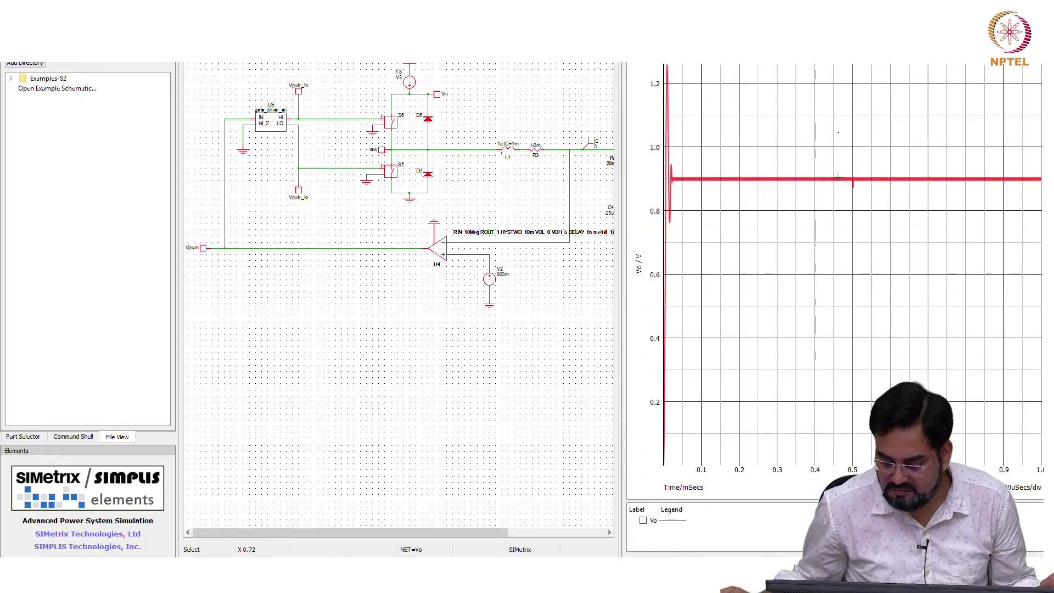
{"action": "left_click_drag", "start_coordinate": [838, 131], "coordinate": [871, 248]}
{"action": "left_click_drag", "start_coordinate": [796, 219], "coordinate": [899, 279]}
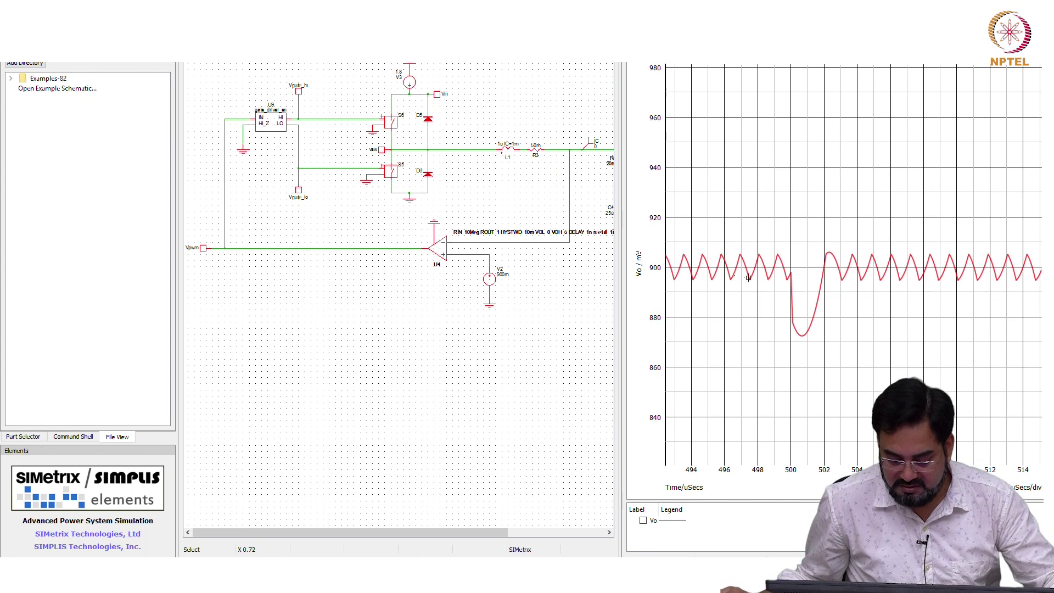
{"action": "left_click_drag", "start_coordinate": [702, 226], "coordinate": [764, 320]}
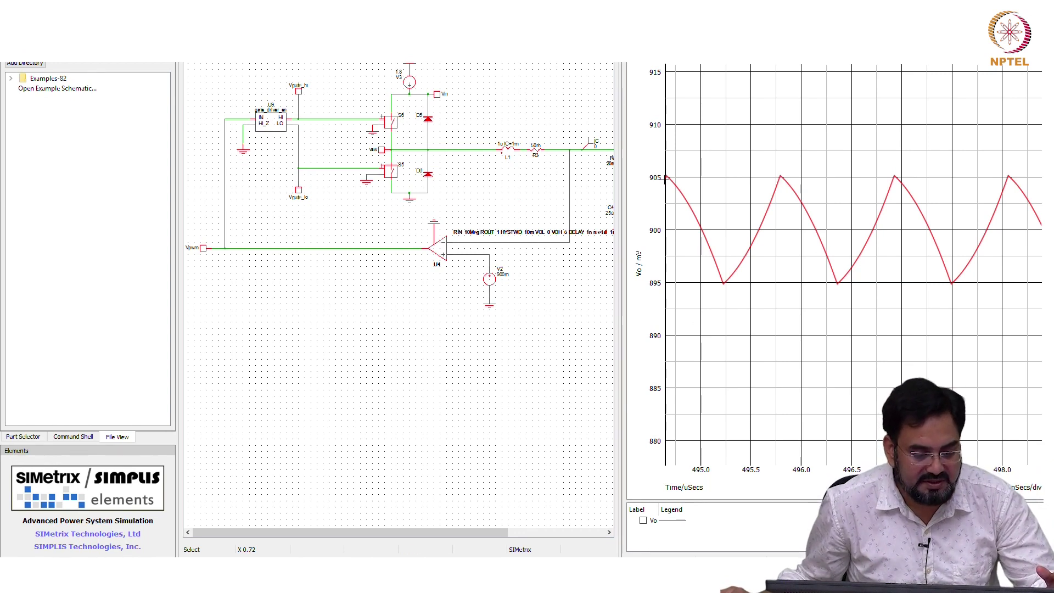
{"action": "left_click", "coordinate": [198, 19]}
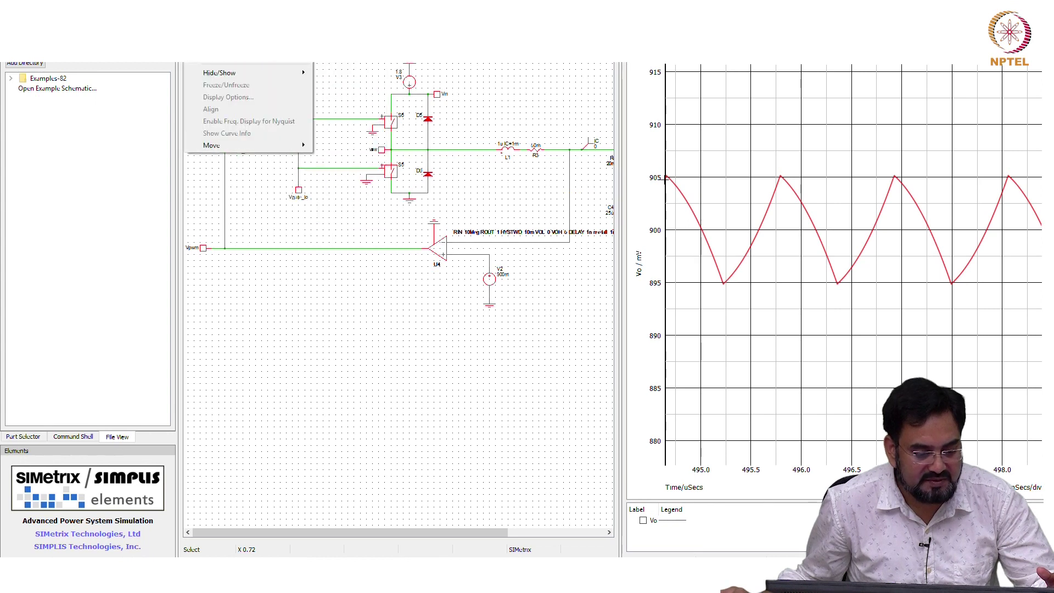
{"action": "left_click", "coordinate": [228, 20]}
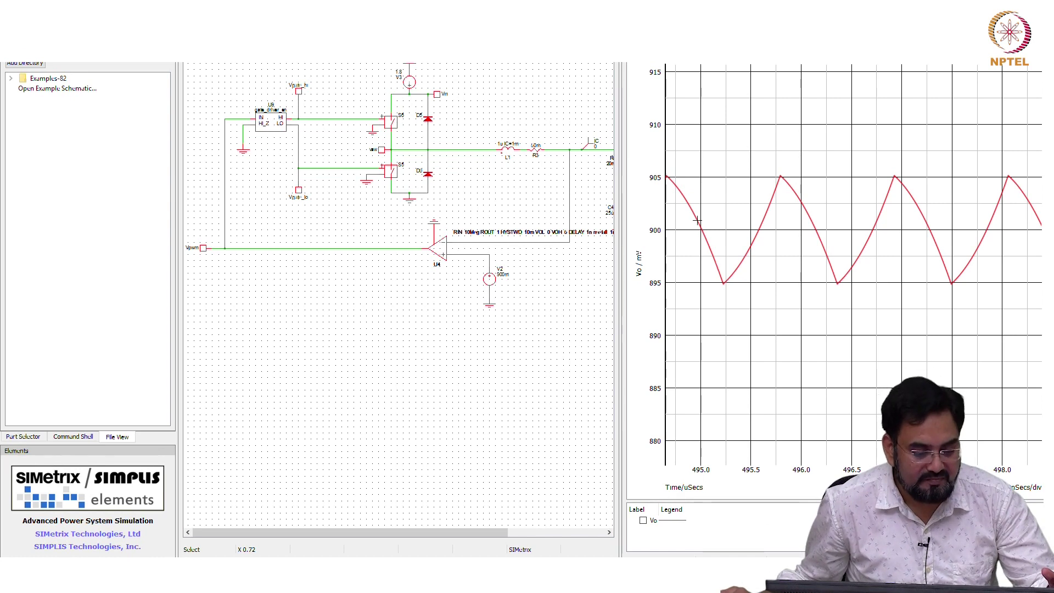
Add inductor L1's pin current to the Vo graph and zoom to about two ripple cycles.
{"action": "left_click", "coordinate": [134, 45]}
{"action": "left_click", "coordinate": [208, 137]}
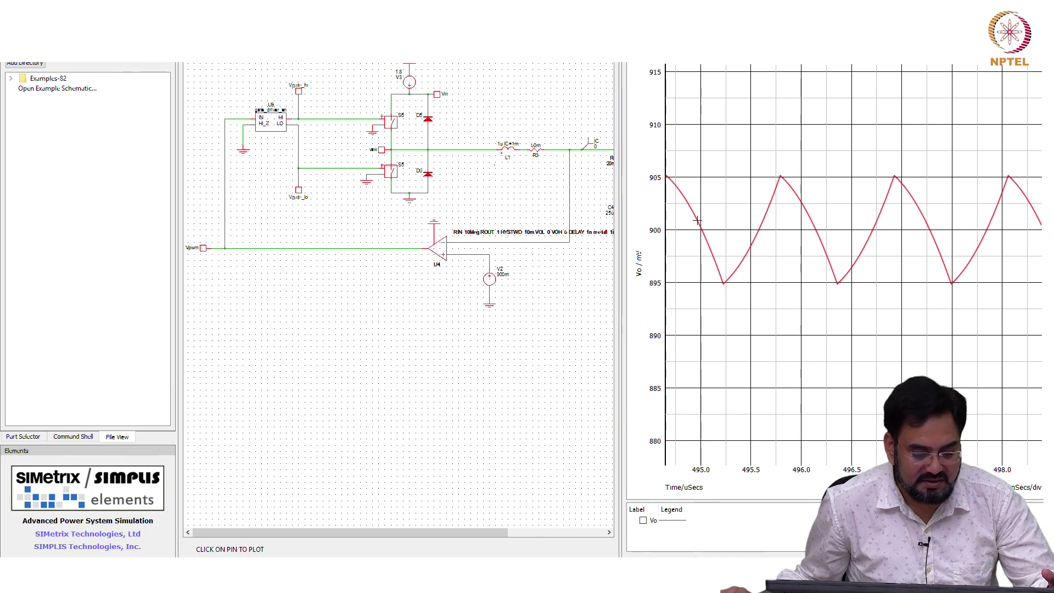
{"action": "left_click", "coordinate": [497, 150]}
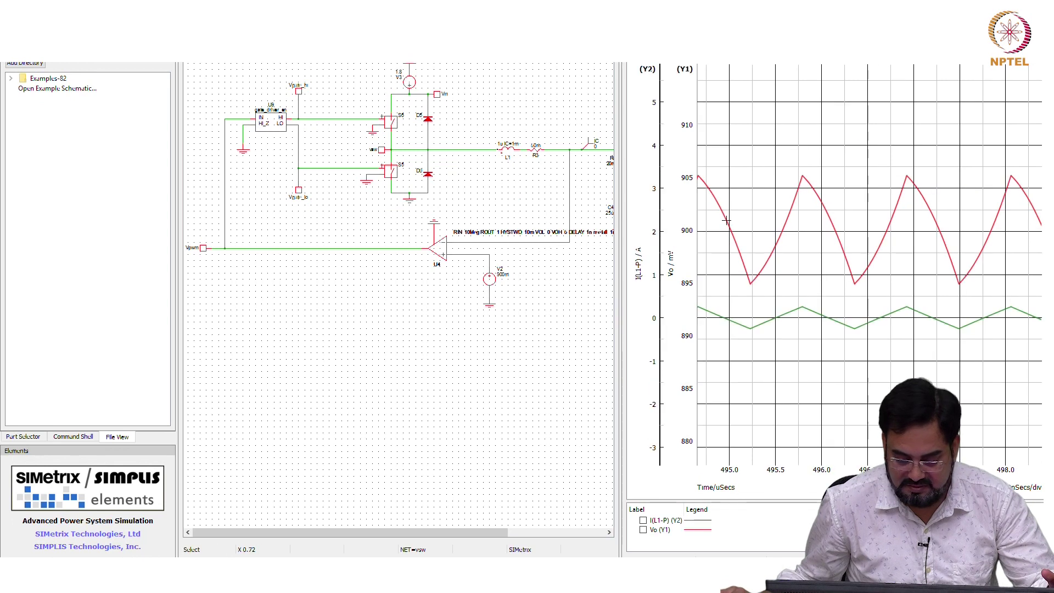
{"action": "left_click_drag", "start_coordinate": [724, 160], "coordinate": [977, 344]}
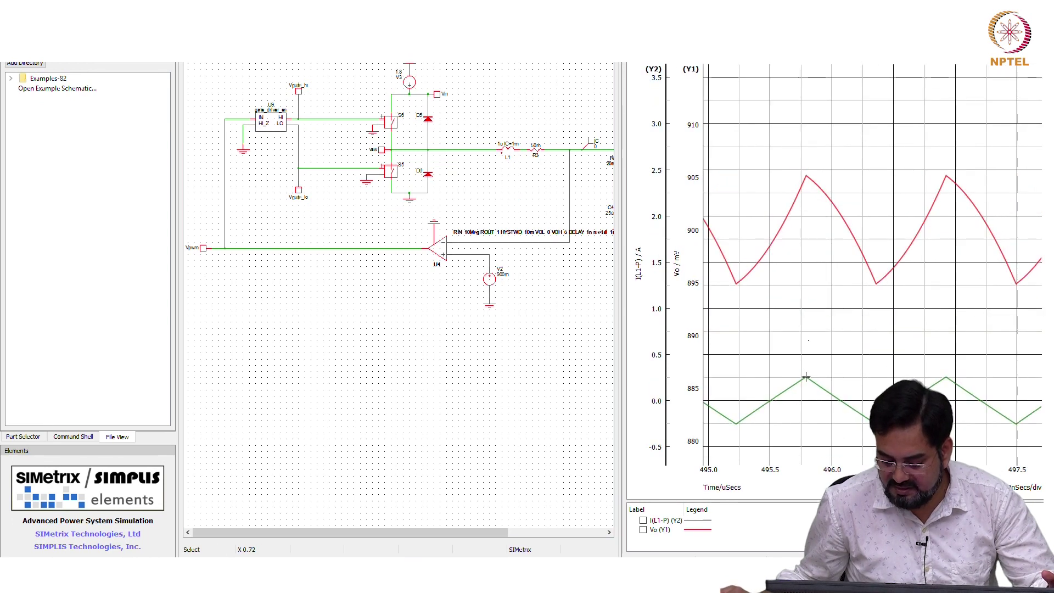
Turn on cursors and measure the Vo ripple: 8.4 mV over 1.63 µs from the peak.
{"action": "right_click", "coordinate": [701, 215]}
{"action": "left_click", "coordinate": [224, 32]}
{"action": "left_click", "coordinate": [602, 308]}
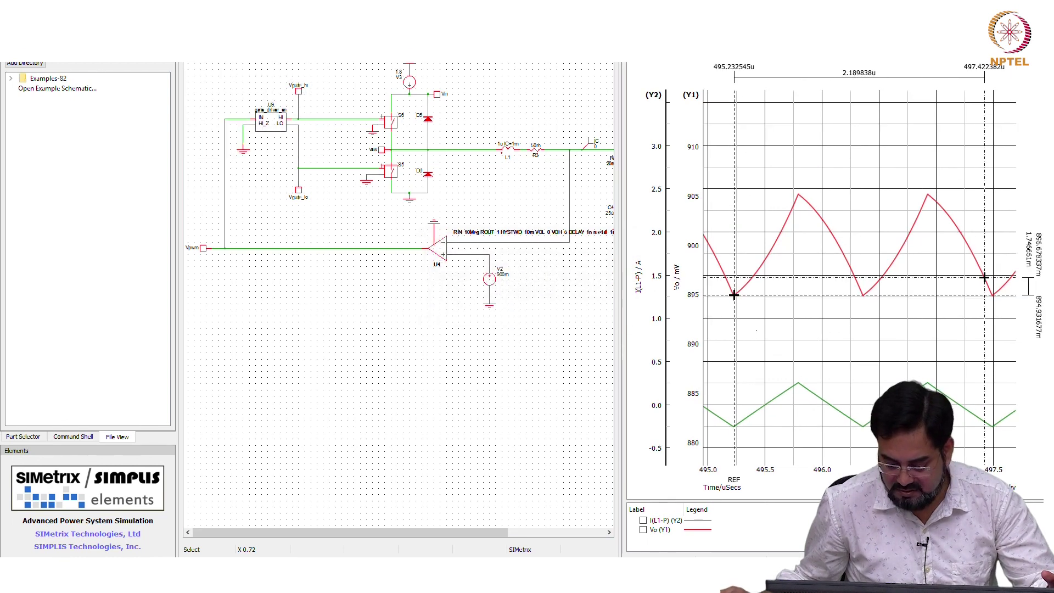
{"action": "left_click_drag", "start_coordinate": [736, 336], "coordinate": [797, 339]}
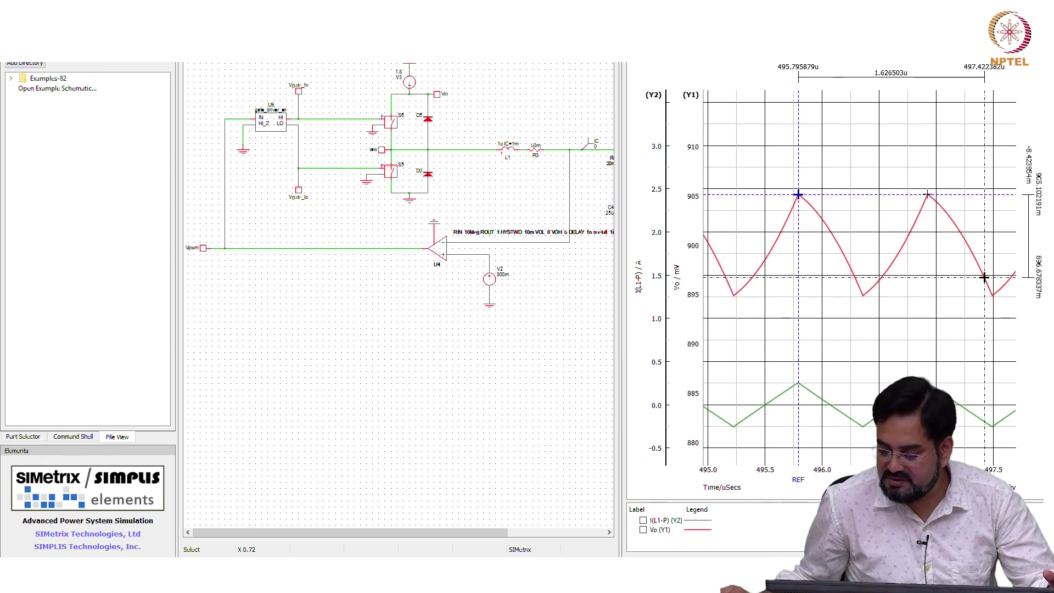
Plot the Vpwm node voltage and zoom into a few of its switching pulses.
{"action": "key", "text": "ctrl+w"}
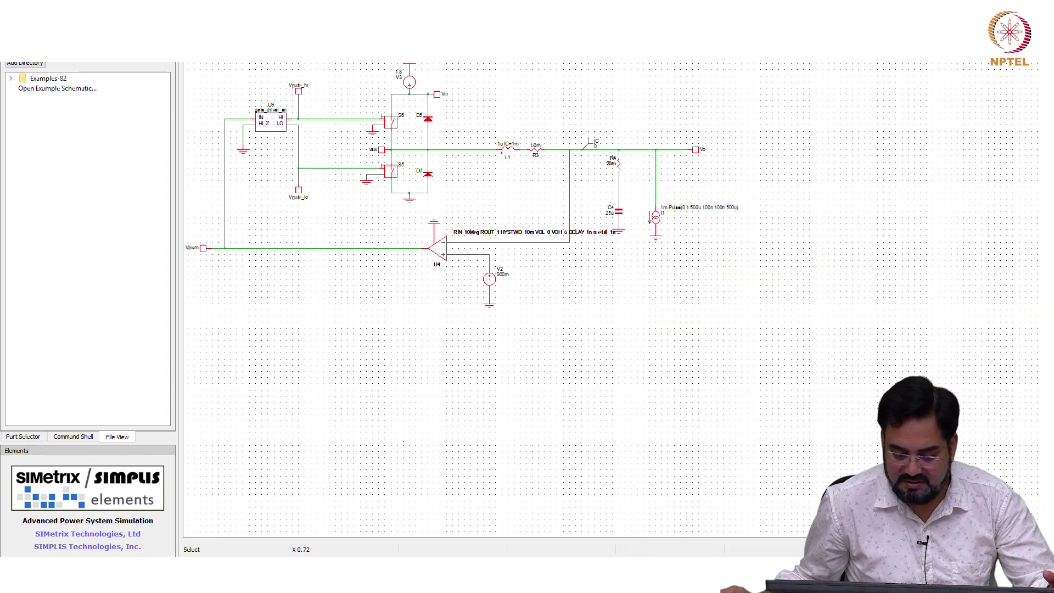
{"action": "left_click", "coordinate": [132, 26]}
{"action": "left_click", "coordinate": [157, 63]}
{"action": "left_click", "coordinate": [344, 247]}
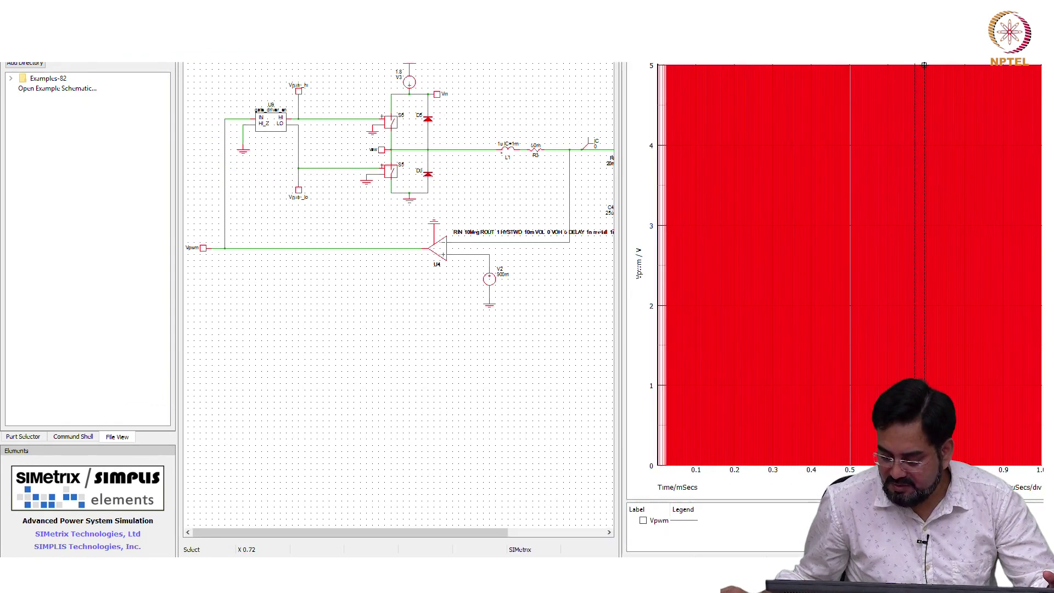
{"action": "left_click_drag", "start_coordinate": [924, 63], "coordinate": [932, 481]}
{"action": "left_click_drag", "start_coordinate": [788, 64], "coordinate": [873, 474]}
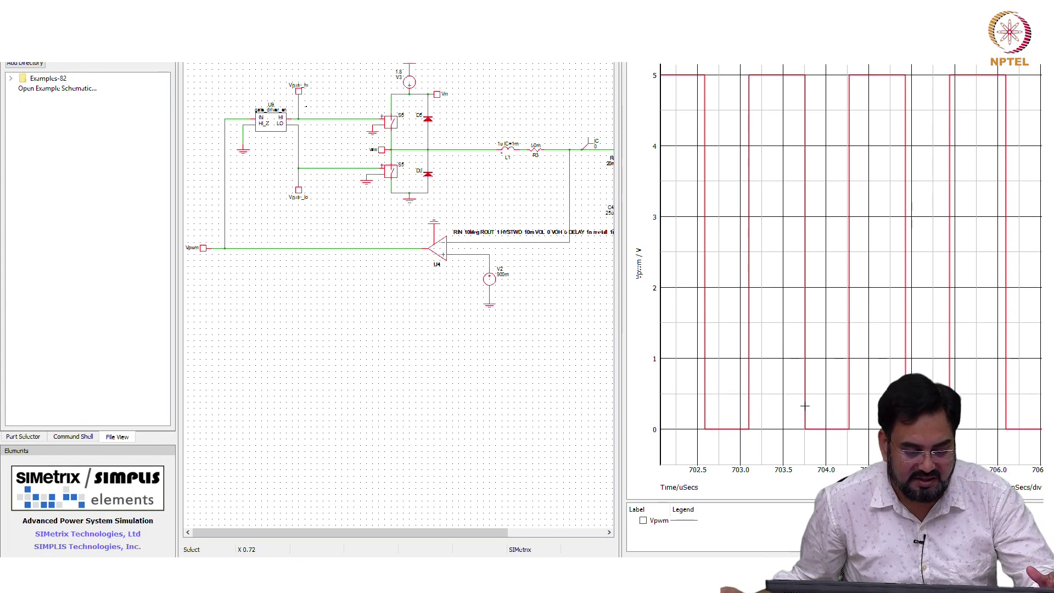
Turn on cursors, place them on adjacent Vpwm edges to read the interval, then close the graph.
{"action": "key", "text": "alt+c"}
{"action": "key", "text": "Return"}
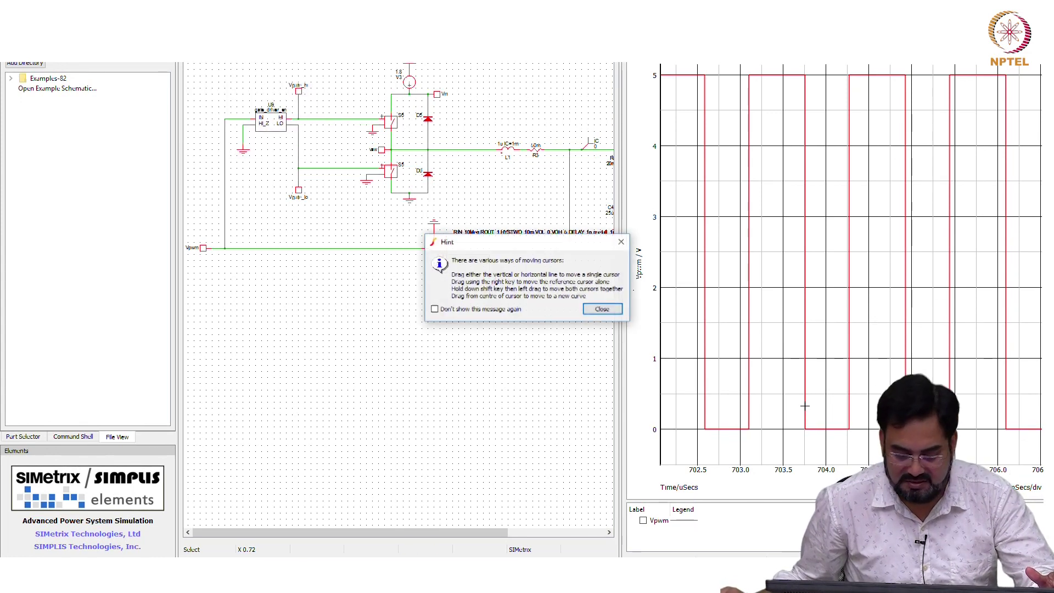
{"action": "key", "text": "Return"}
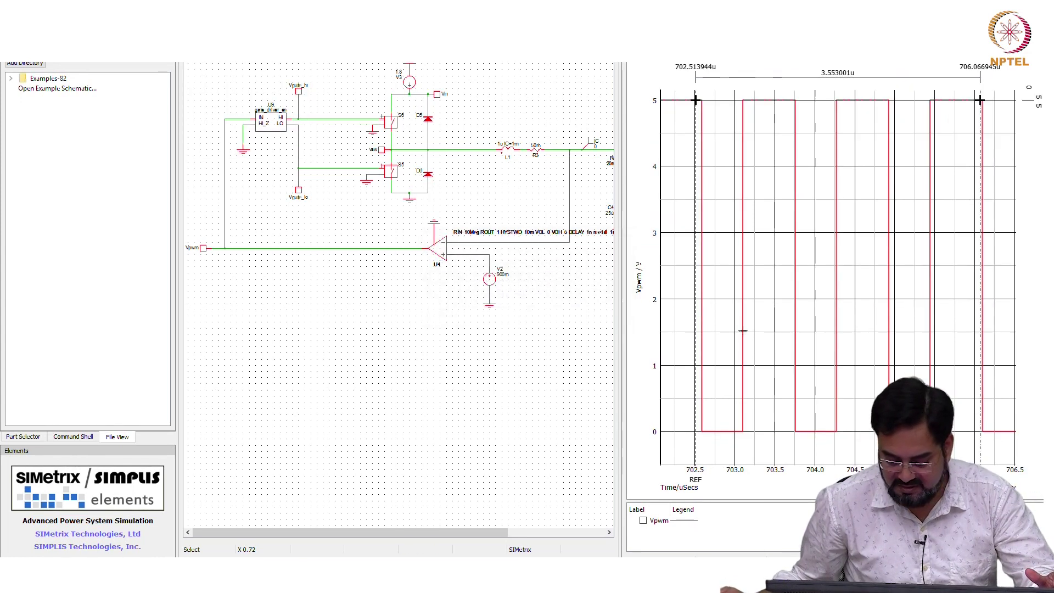
{"action": "left_click_drag", "start_coordinate": [700, 331], "coordinate": [700, 335]}
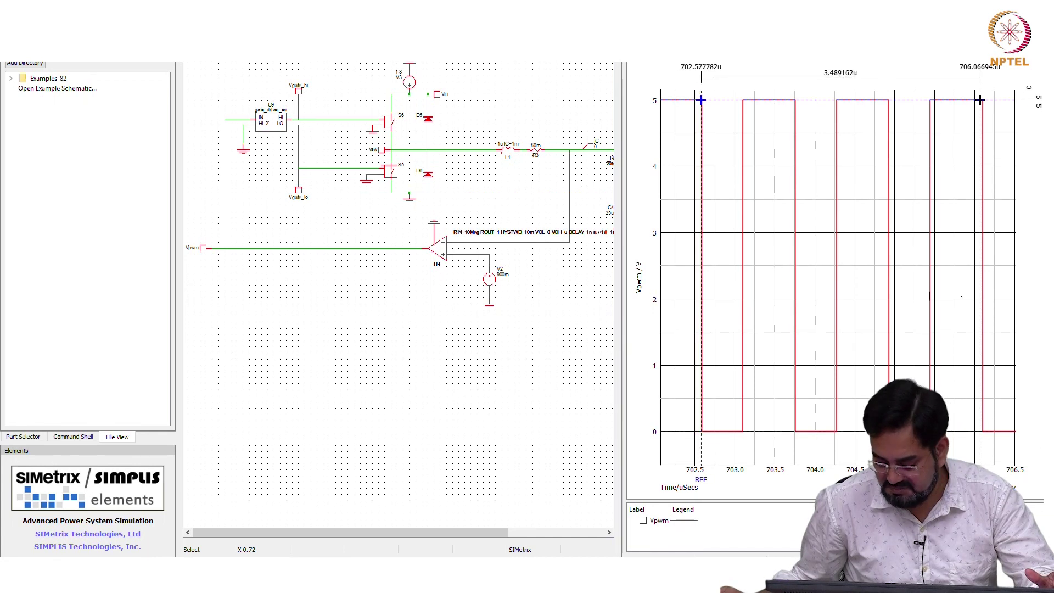
{"action": "left_click_drag", "start_coordinate": [981, 291], "coordinate": [794, 301]}
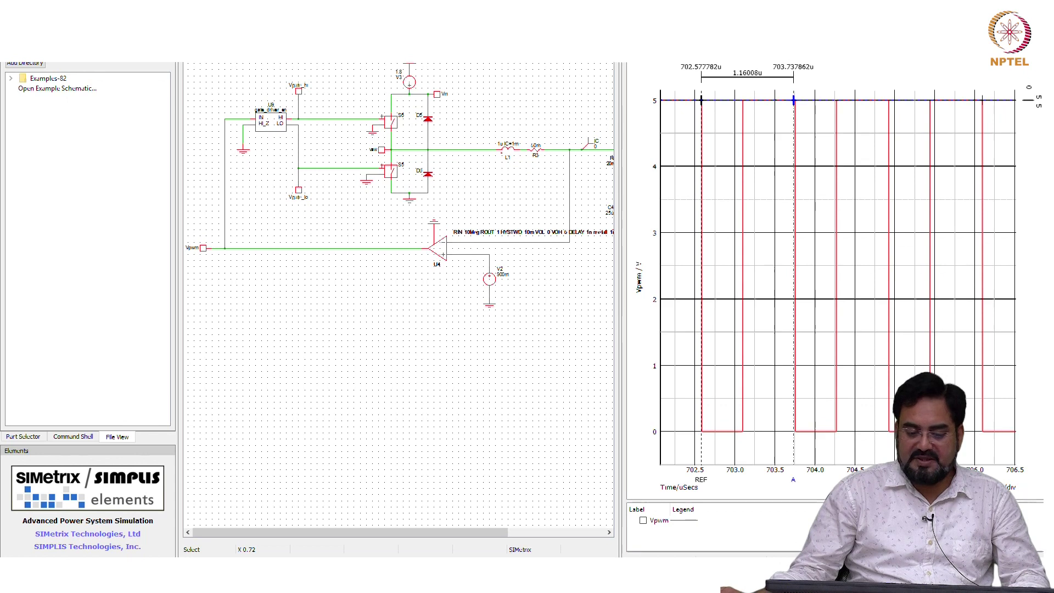
{"action": "key", "text": "ctrl+w"}
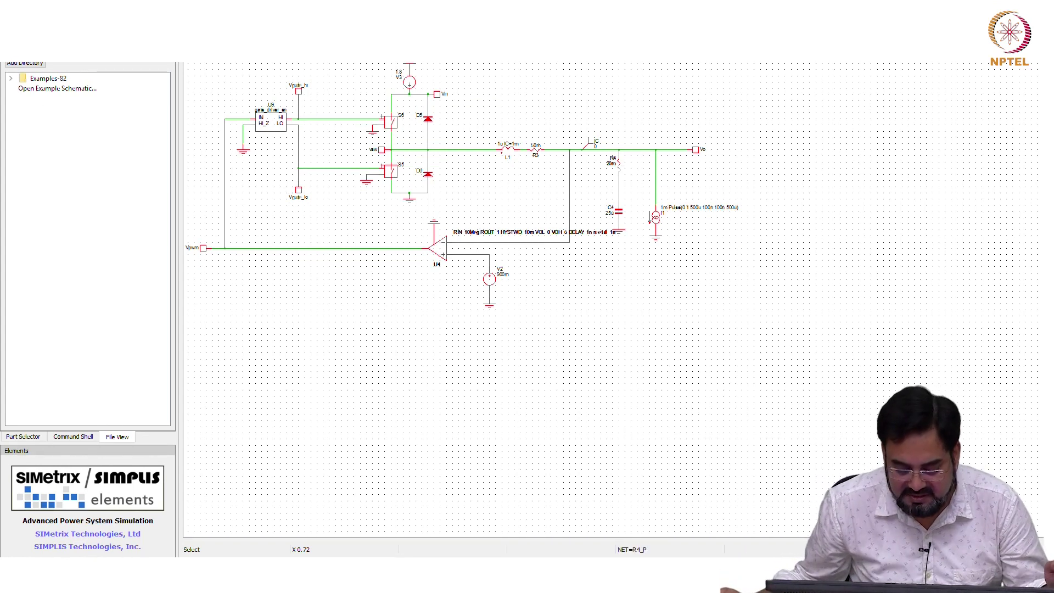
Set ESR resistor R4 to 40m and save the schematic.
{"action": "double_click", "coordinate": [618, 165]}
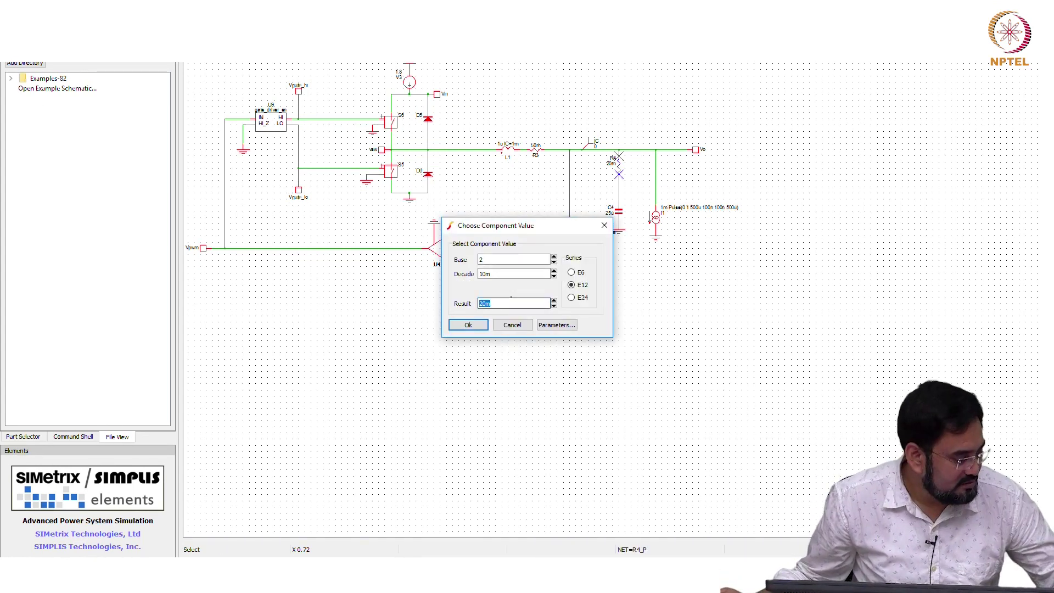
{"action": "type", "text": "4"}
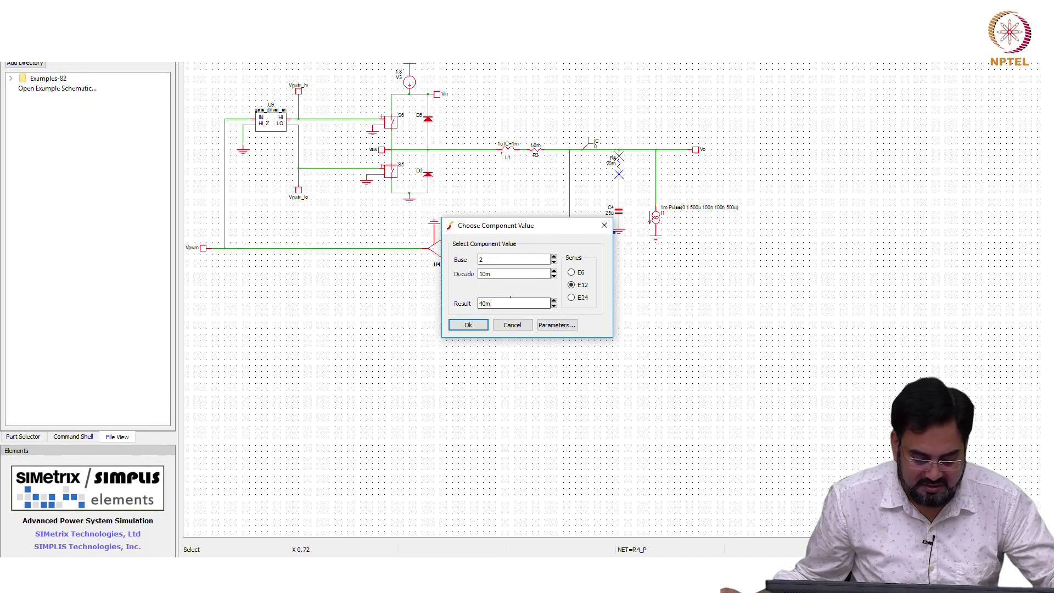
{"action": "key", "text": "Return"}
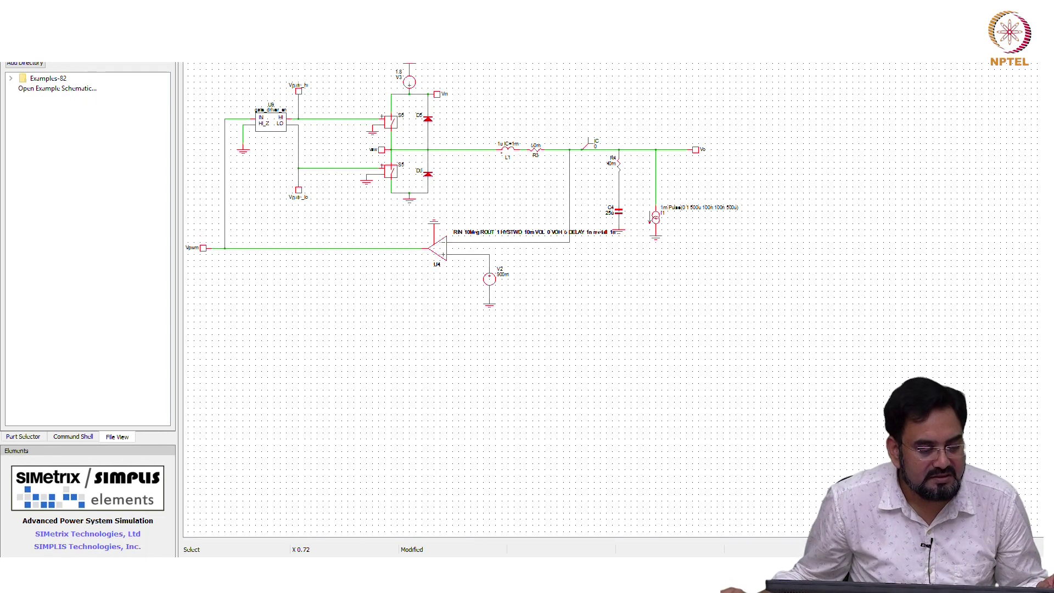
{"action": "key", "text": "ctrl+s"}
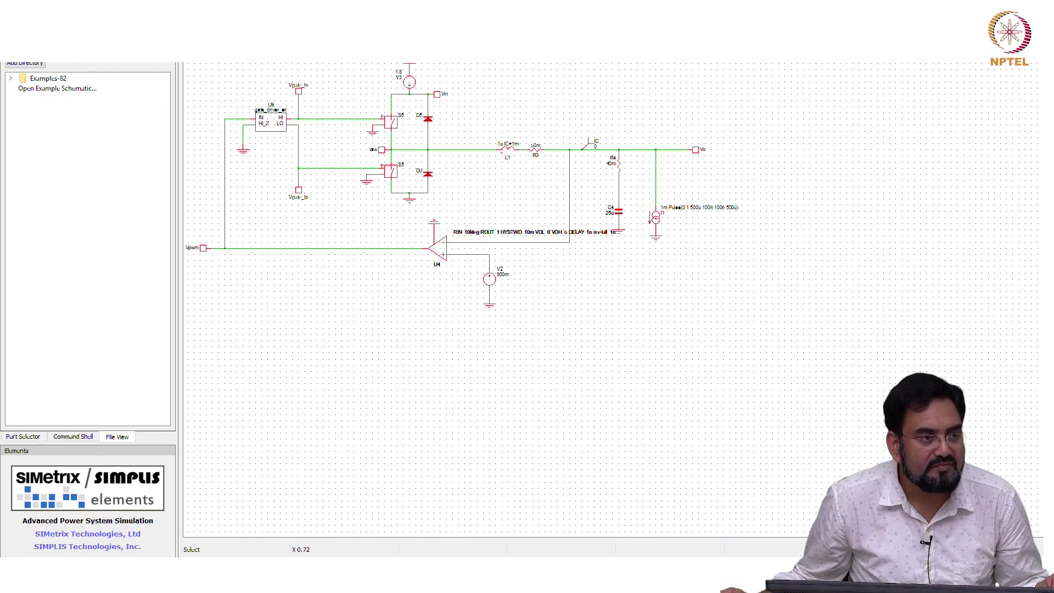
Re-run the transient simulation and zoom the Vo plot into the 500 µs load-step dip.
{"action": "left_click", "coordinate": [77, 28]}
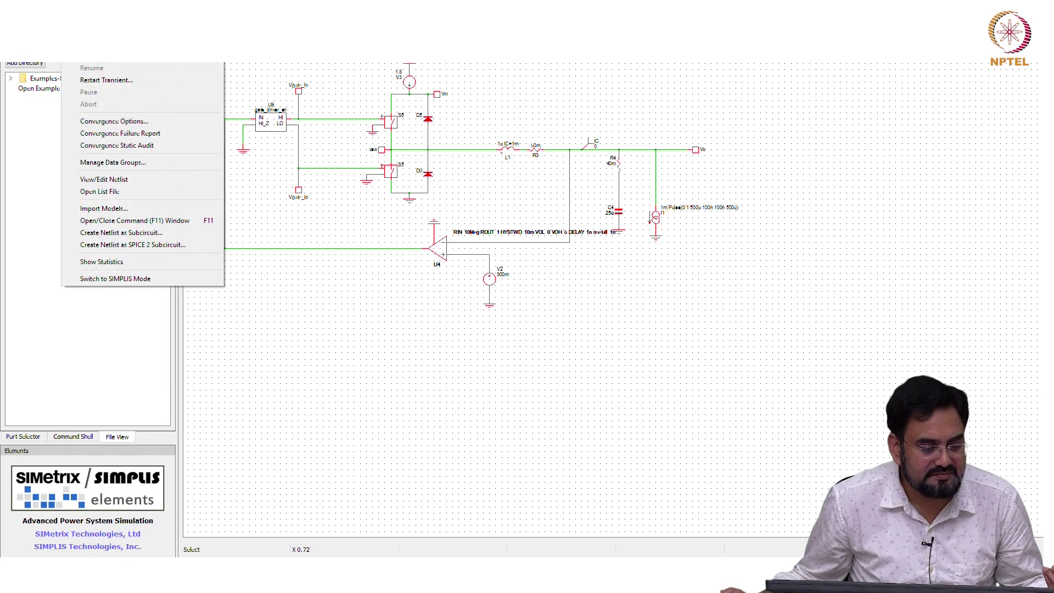
{"action": "left_click", "coordinate": [98, 56]}
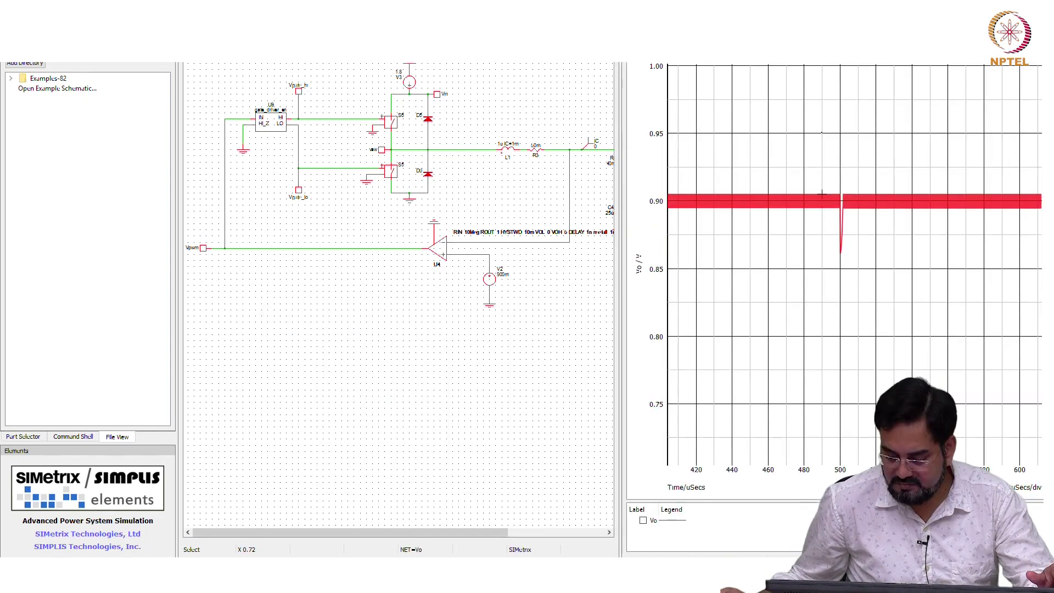
{"action": "left_click_drag", "start_coordinate": [822, 132], "coordinate": [900, 369]}
{"action": "left_click_drag", "start_coordinate": [723, 96], "coordinate": [858, 342]}
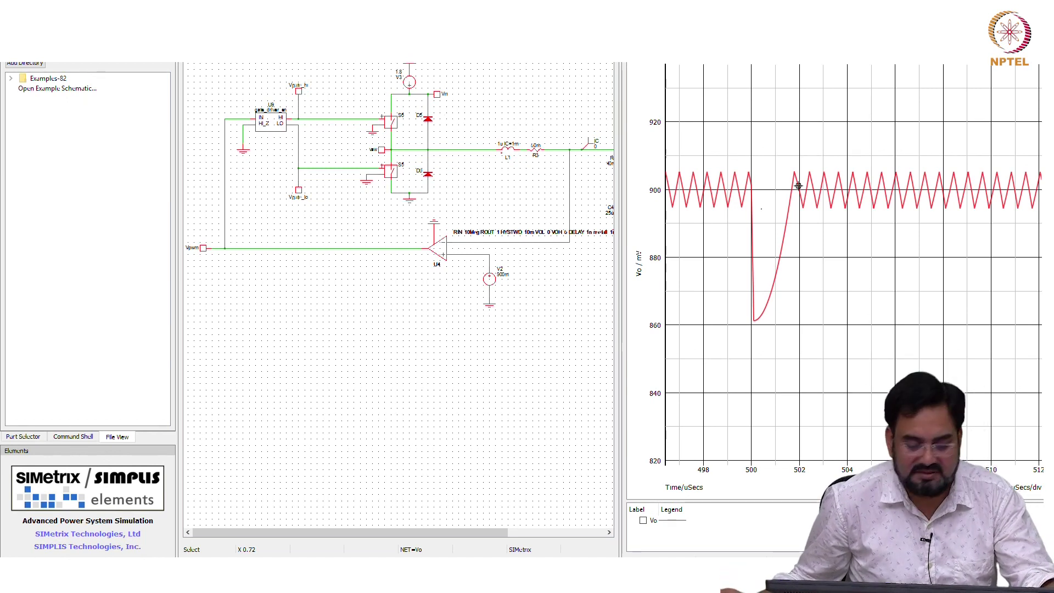
Zoom into the Vo ripple near 505 µs and place cursors on successive 905 mV peaks, about 603 ns apart.
{"action": "left_click_drag", "start_coordinate": [847, 121], "coordinate": [894, 271]}
{"action": "left_click", "coordinate": [195, 20]}
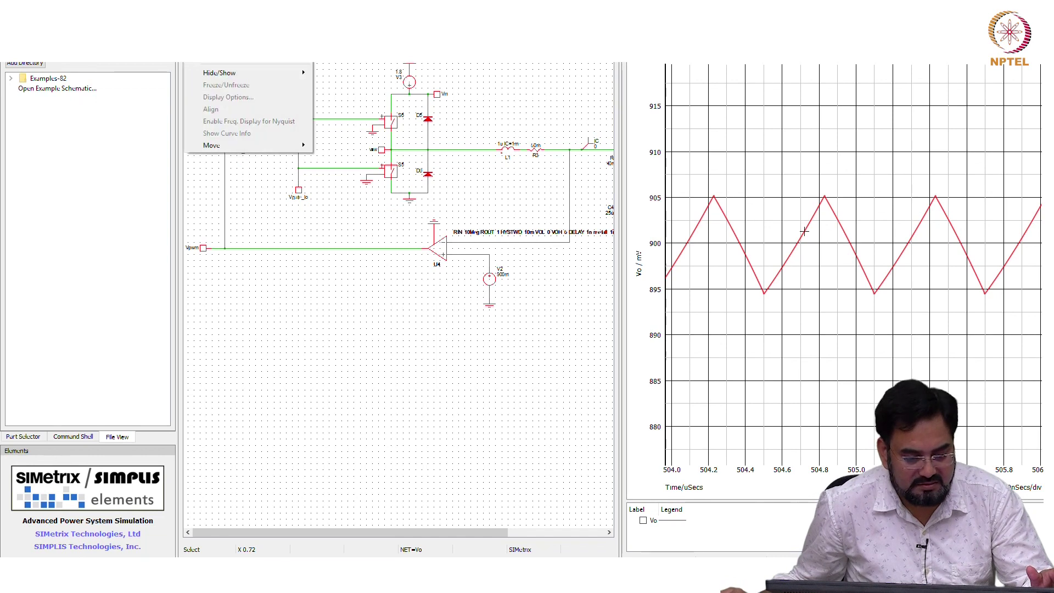
{"action": "left_click", "coordinate": [208, 33]}
{"action": "left_click_drag", "start_coordinate": [699, 261], "coordinate": [709, 260]}
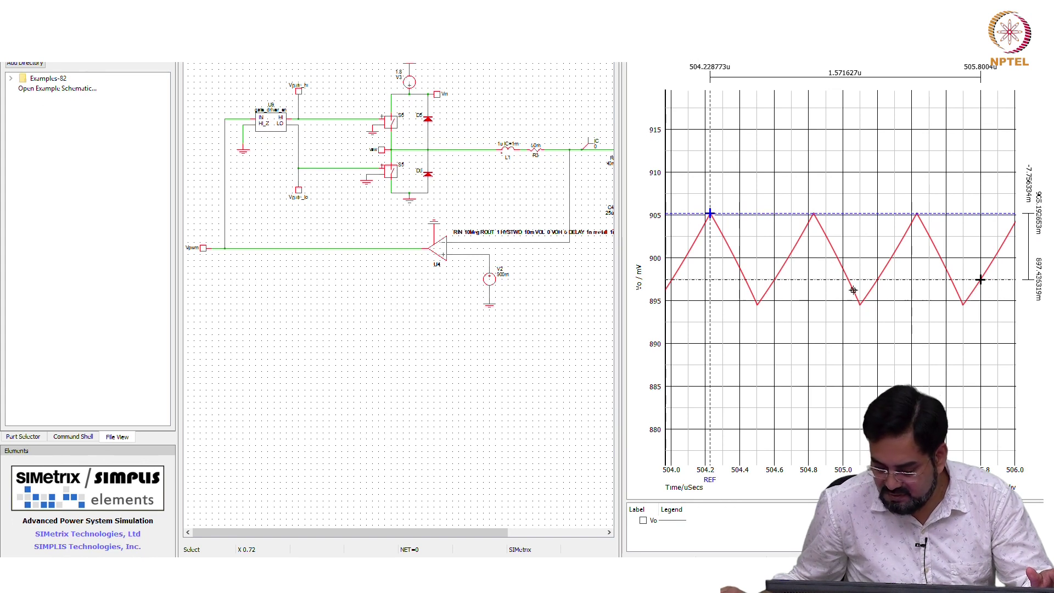
{"action": "left_click_drag", "start_coordinate": [849, 281], "coordinate": [863, 255]}
{"action": "key", "text": "Left"}
{"action": "key", "text": "Left"}
{"action": "key", "text": "Left"}
{"action": "key", "text": "Left"}
{"action": "key", "text": "Left"}
{"action": "key", "text": "Left"}
{"action": "key", "text": "Left"}
{"action": "key", "text": "Left"}
{"action": "key", "text": "Left"}
{"action": "key", "text": "Left"}
{"action": "key", "text": "Left"}
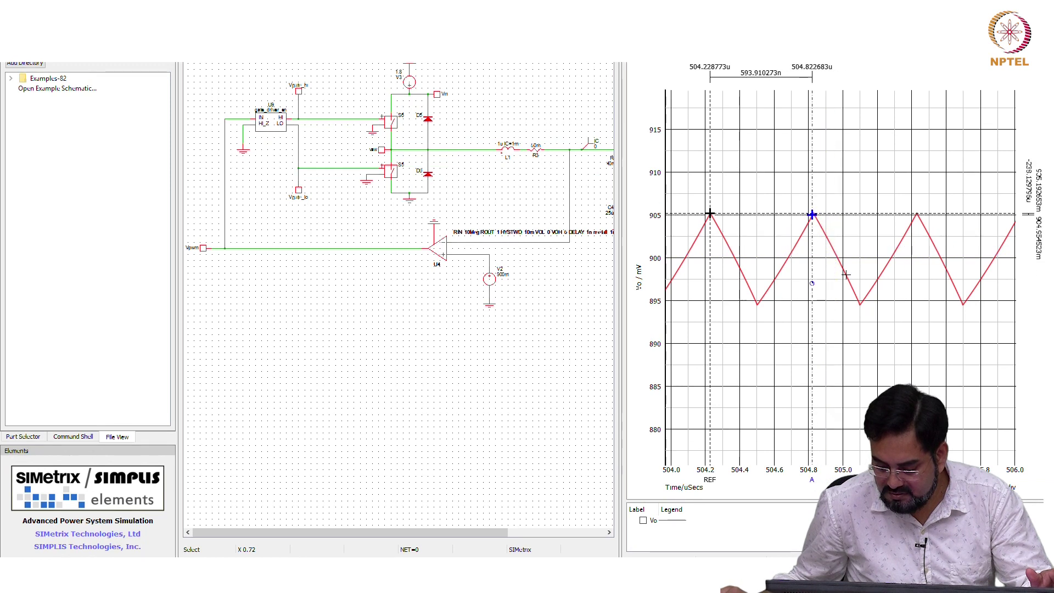
{"action": "key", "text": "Right"}
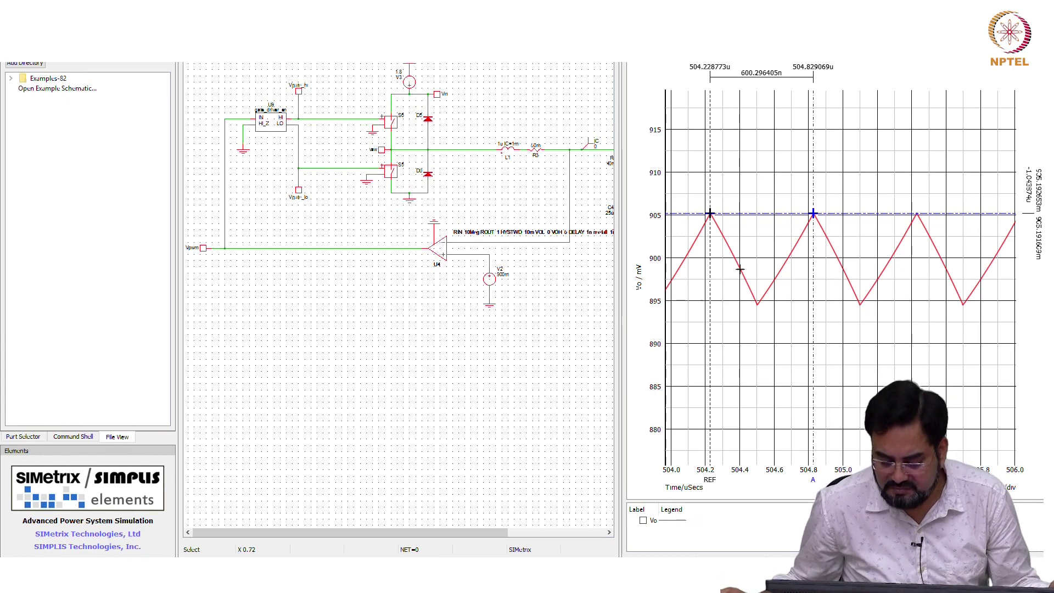
{"action": "left_click_drag", "start_coordinate": [710, 271], "coordinate": [709, 271]}
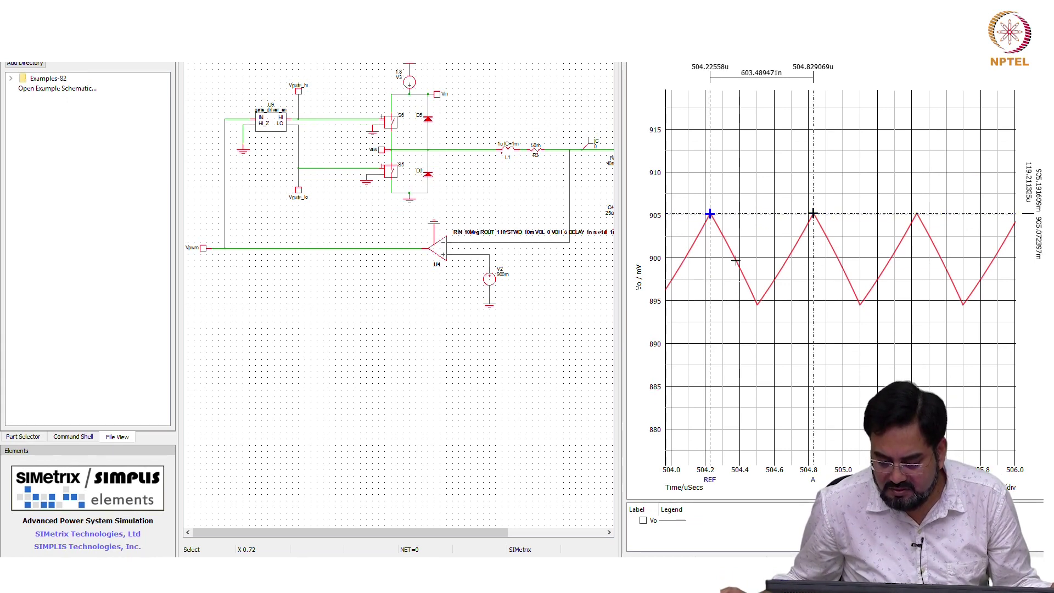
{"action": "right_click", "coordinate": [796, 361]}
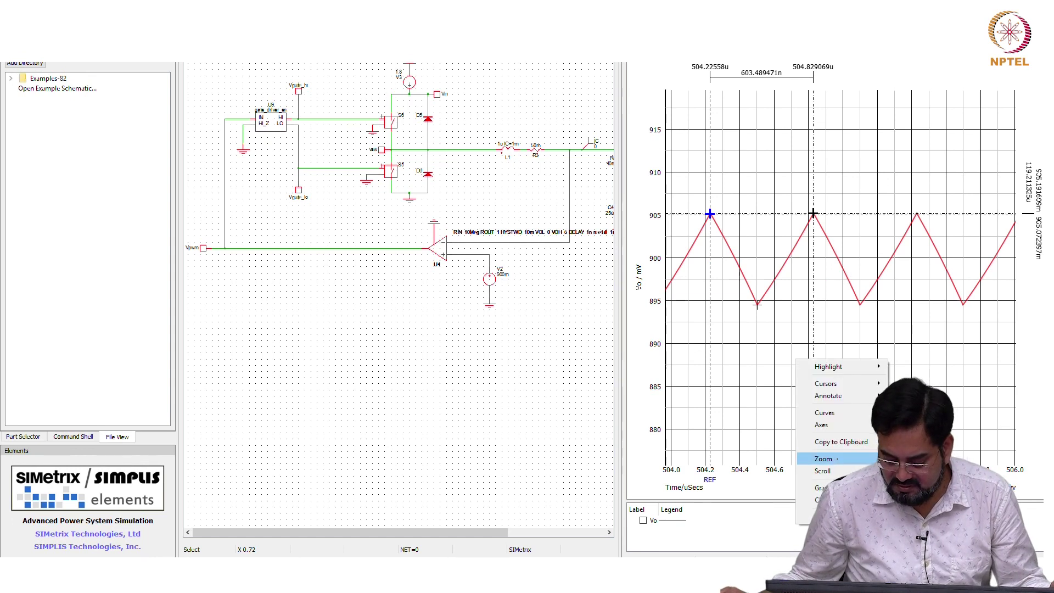
Restore the full Vo view, zoom into a few ripple cycles and snap the reference cursor to a peak.
{"action": "left_click", "coordinate": [924, 459]}
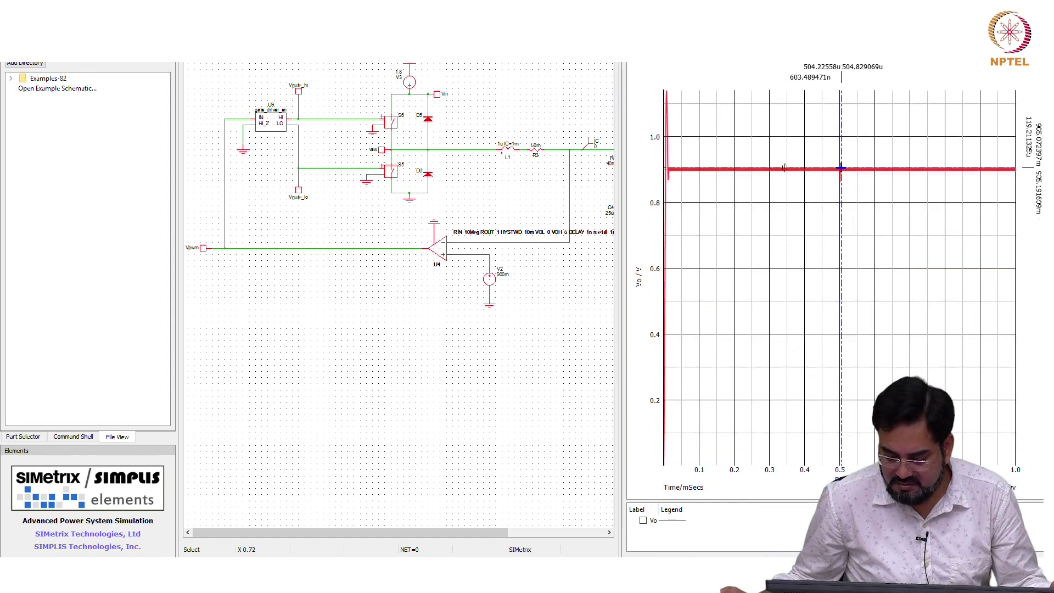
{"action": "mouse_move", "coordinate": [788, 159]}
{"action": "left_mouse_down"}
{"action": "mouse_move", "coordinate": [817, 189]}
{"action": "mouse_move", "coordinate": [822, 283]}
{"action": "mouse_move", "coordinate": [795, 306]}
{"action": "mouse_move", "coordinate": [830, 369]}
{"action": "left_mouse_up"}
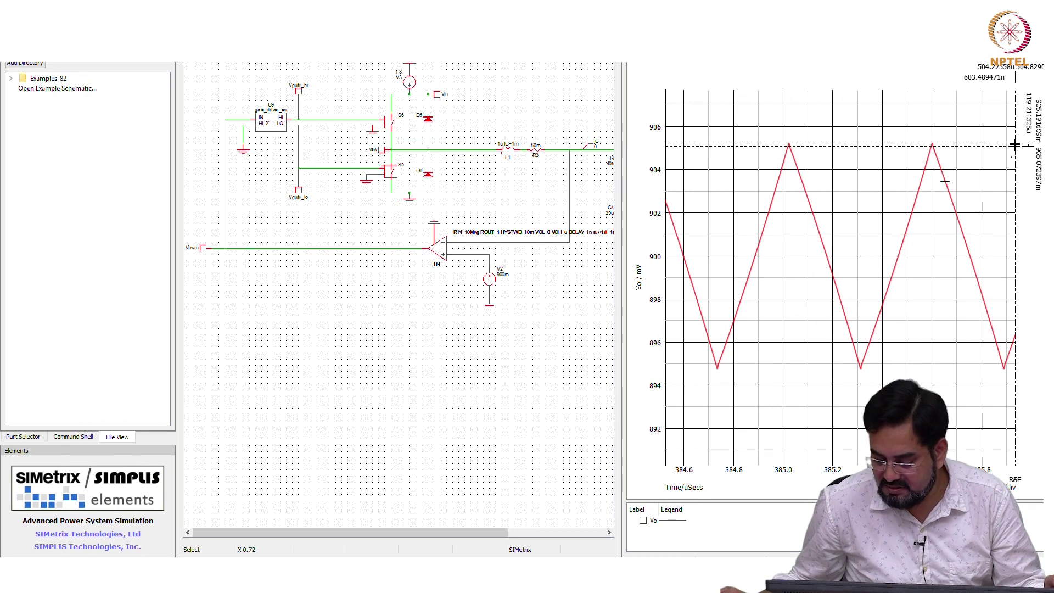
{"action": "left_click_drag", "start_coordinate": [945, 181], "coordinate": [849, 187]}
{"action": "key", "text": "Left"}
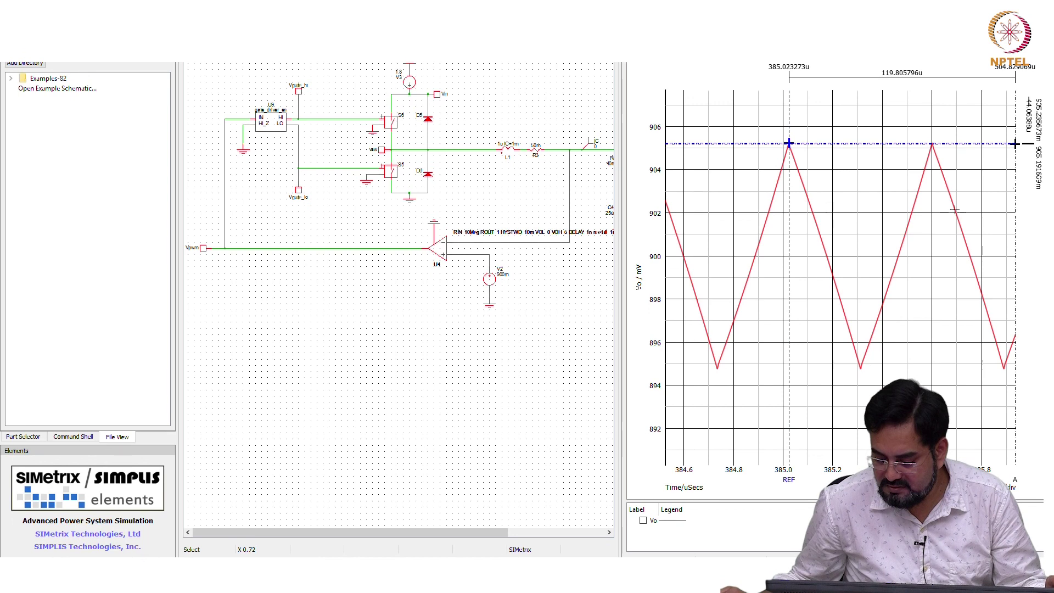
Snap the second cursor to the adjacent peak, reading about 579 ns, then close the graph.
{"action": "left_click_drag", "start_coordinate": [954, 208], "coordinate": [928, 199]}
{"action": "key", "text": "Right"}
{"action": "key", "text": "Left"}
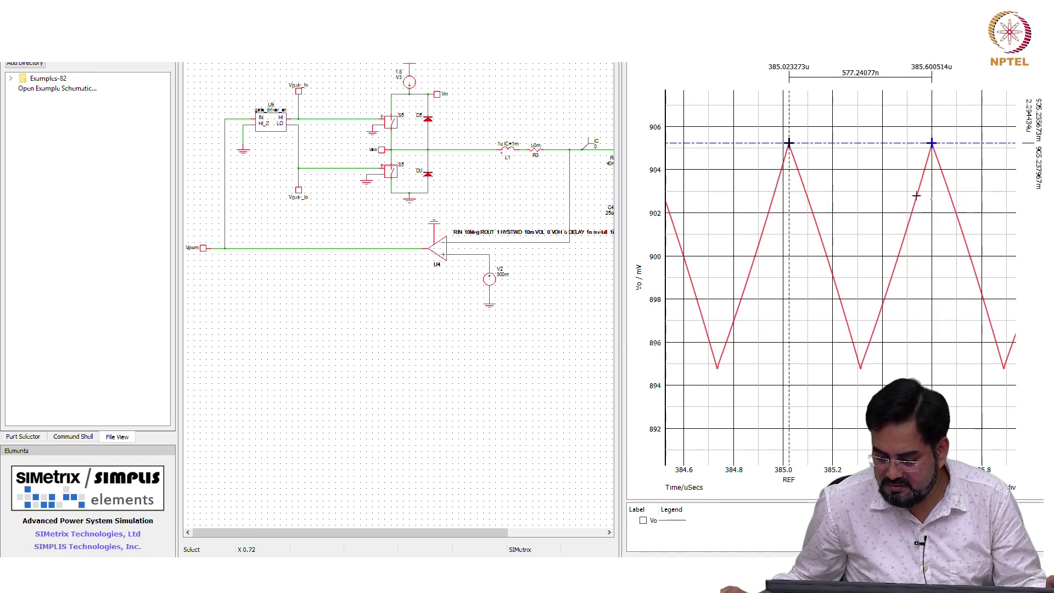
{"action": "left_click", "coordinate": [788, 200]}
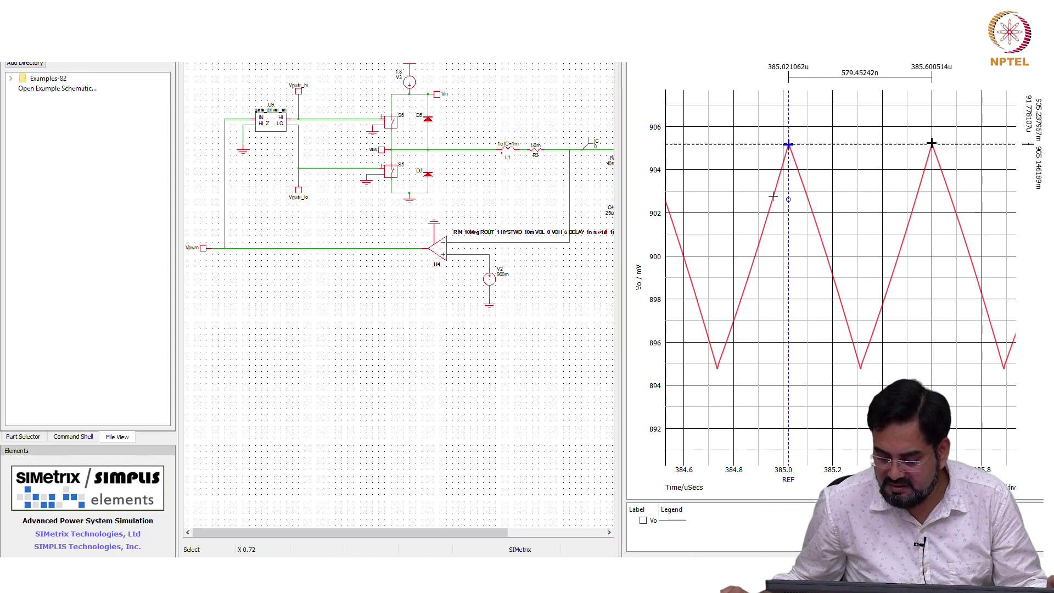
{"action": "key", "text": "shift+Right"}
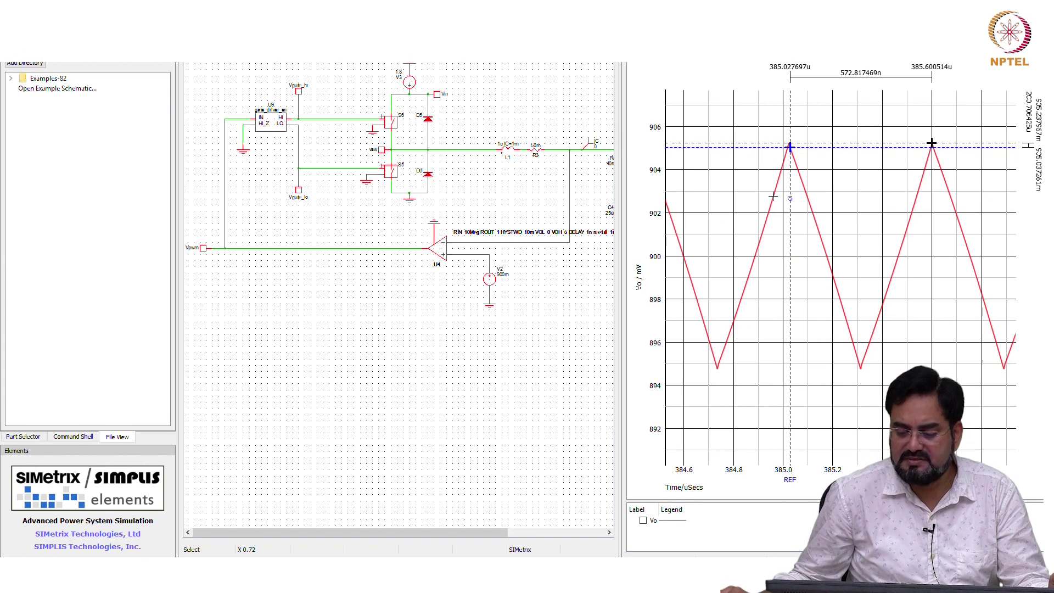
{"action": "key", "text": "shift+Left"}
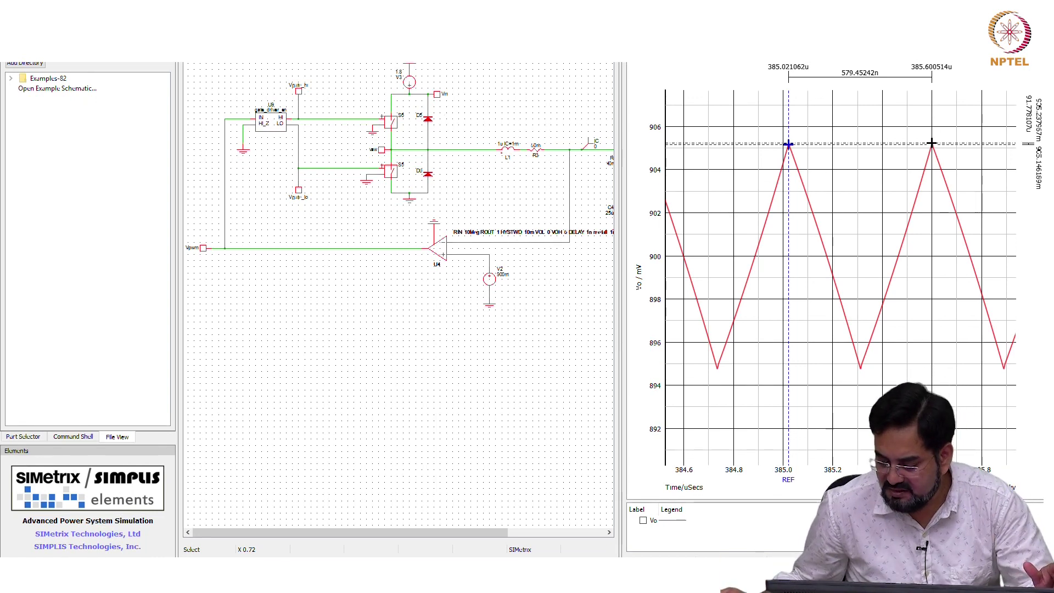
{"action": "key", "text": "ctrl+w"}
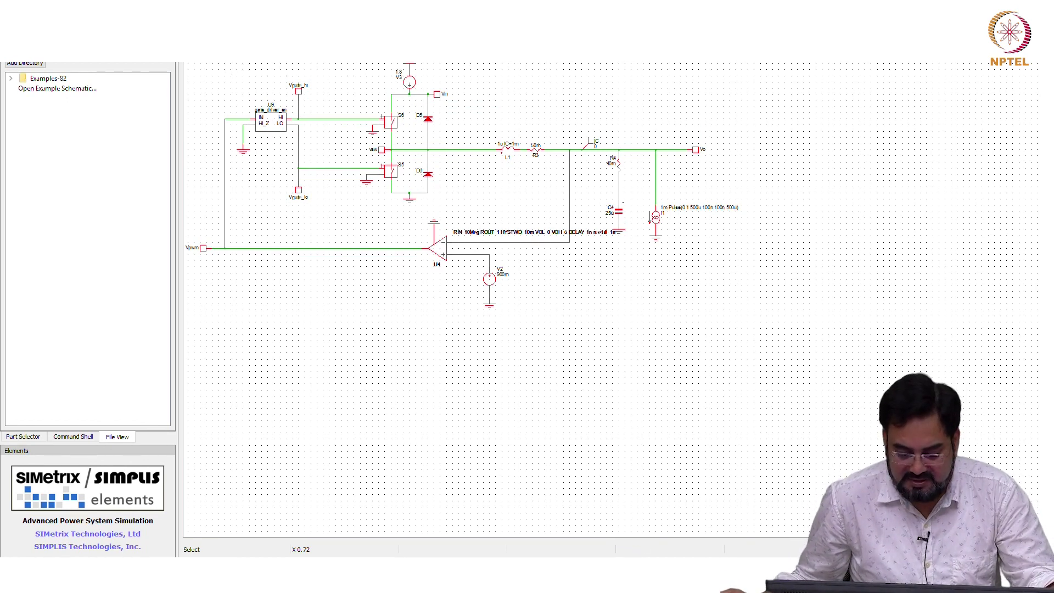
Set ESR resistor R4 to 20m.
{"action": "double_click", "coordinate": [618, 165]}
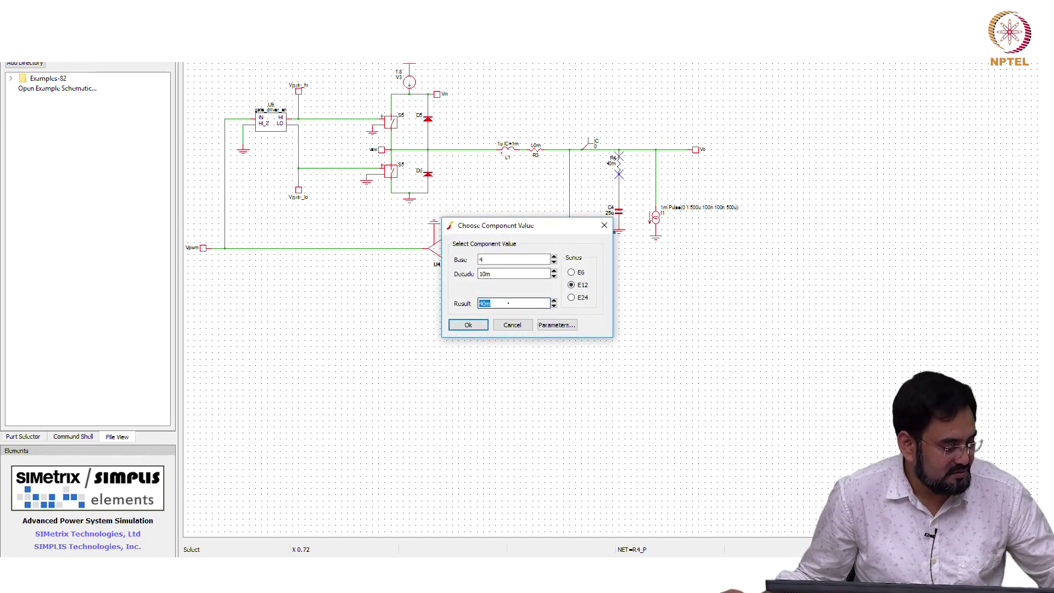
{"action": "type", "text": "20"}
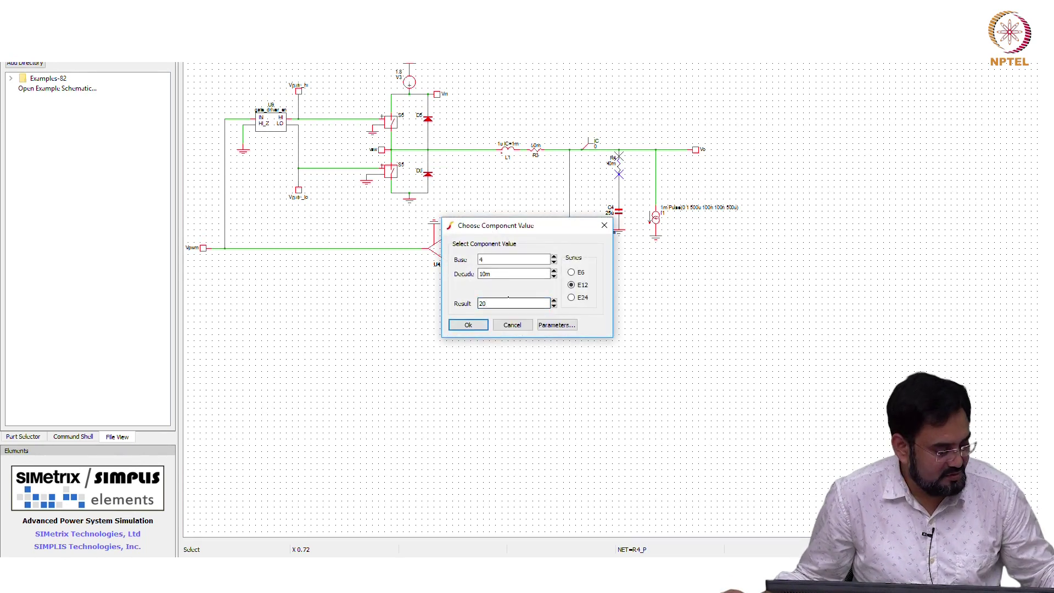
{"action": "type", "text": "m"}
{"action": "key", "text": "Return"}
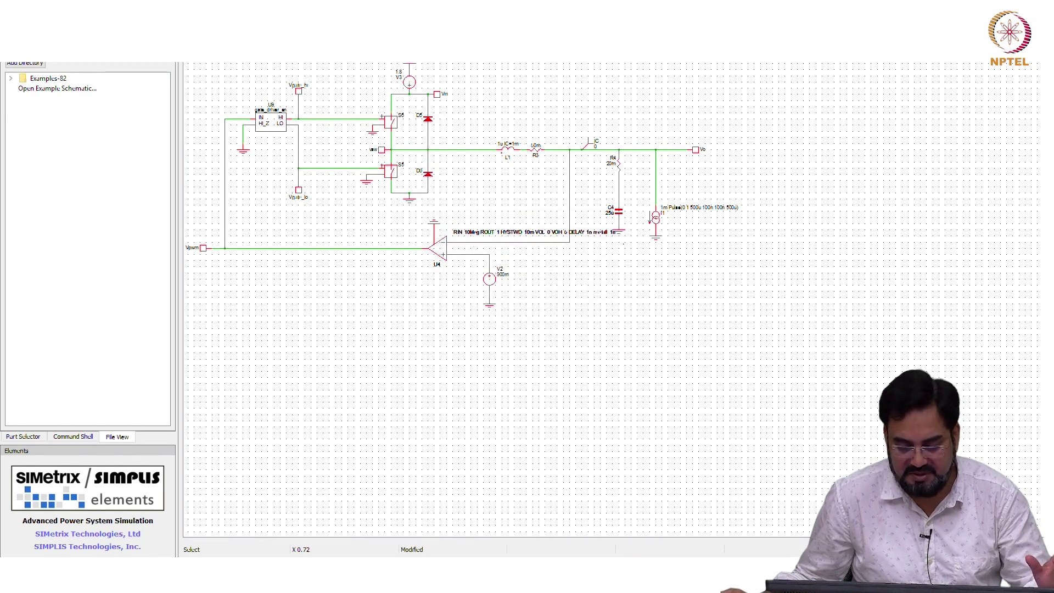
Try capacitor C4 at 10u, then set it back to 25u.
{"action": "double_click", "coordinate": [619, 211]}
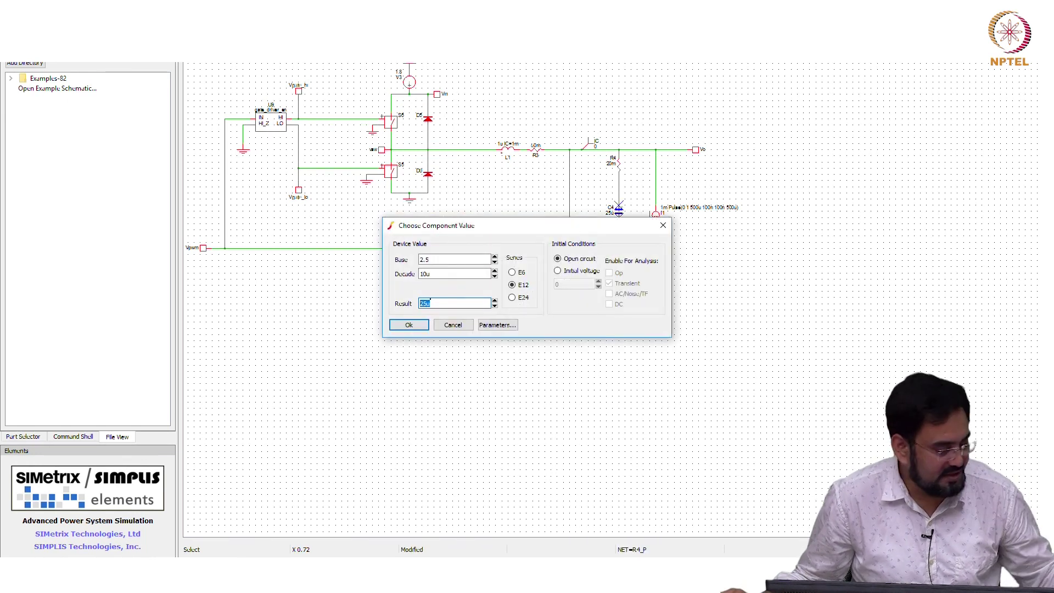
{"action": "type", "text": "10"}
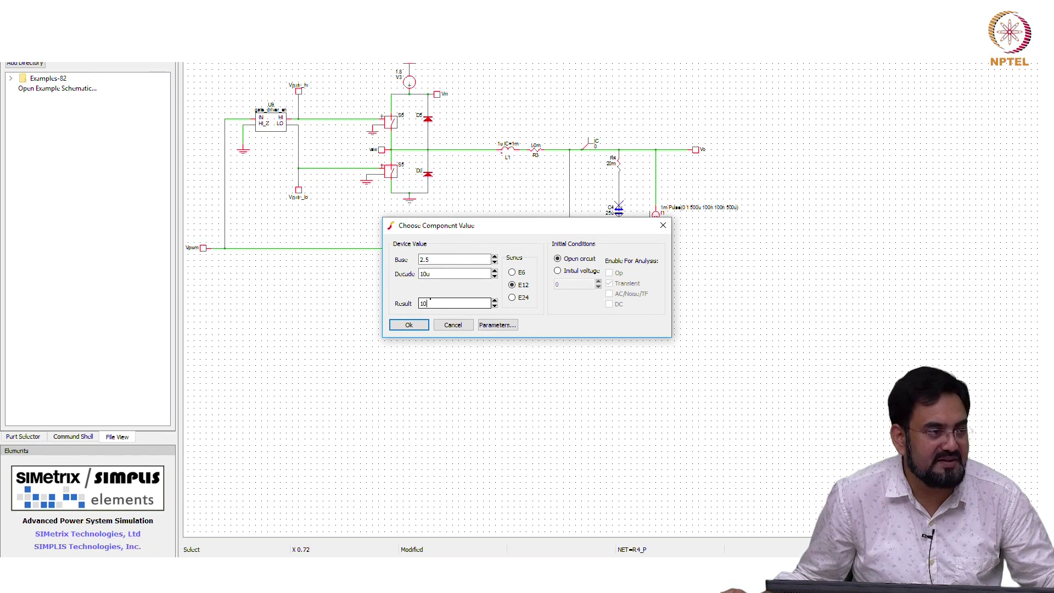
{"action": "key", "text": "Return"}
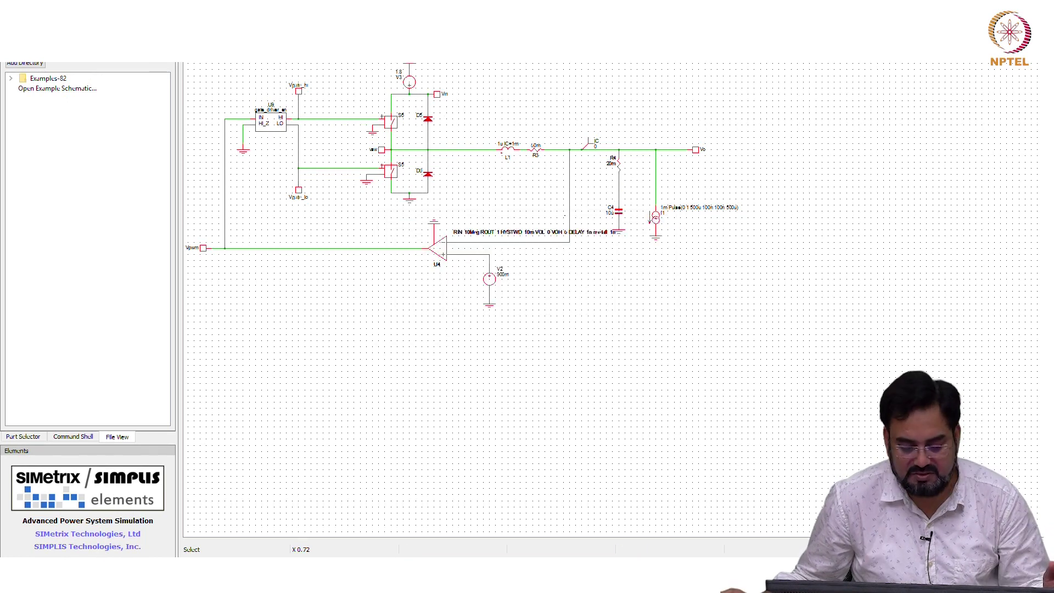
{"action": "double_click", "coordinate": [619, 211]}
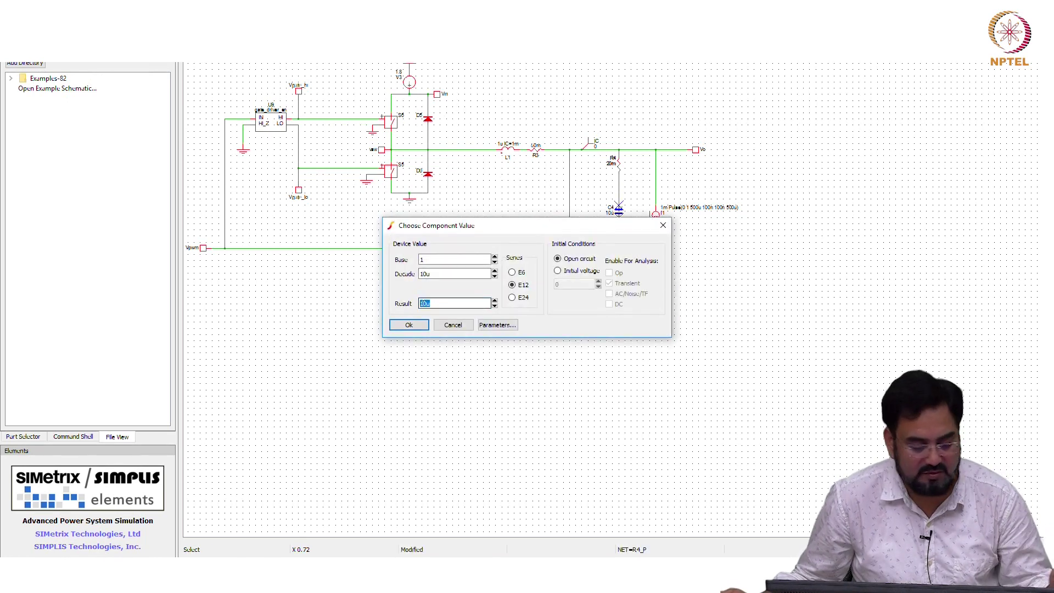
{"action": "type", "text": "25u"}
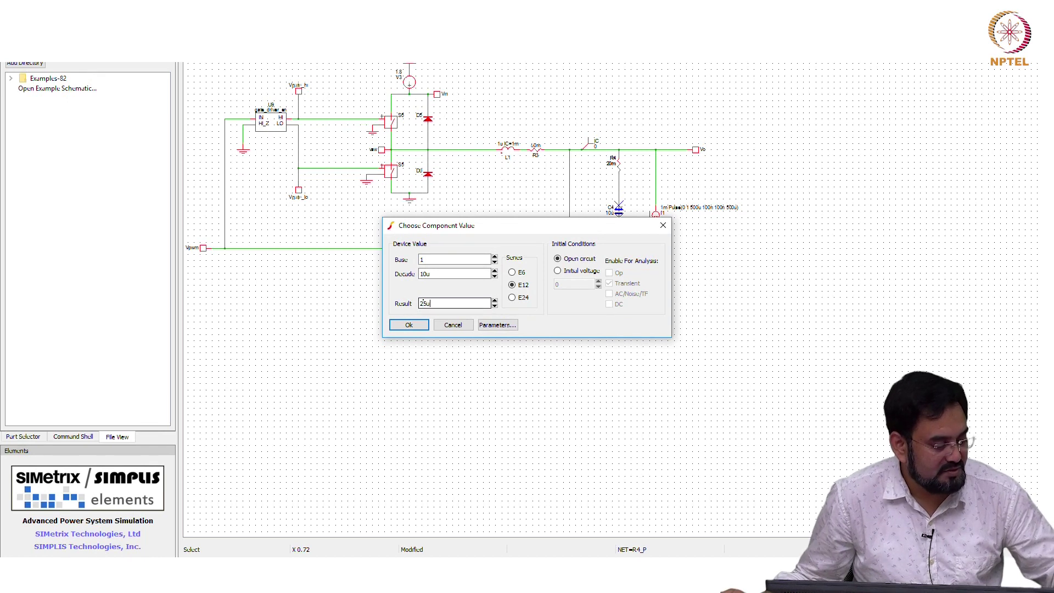
{"action": "key", "text": "Return"}
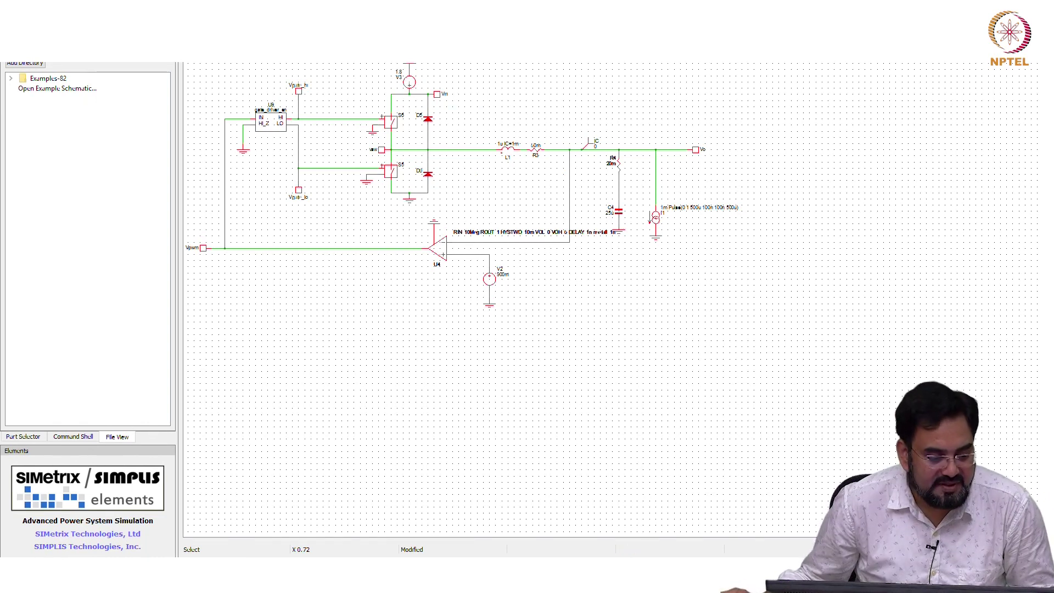
Save the schematic, run the transient simulation and close the completion report.
{"action": "key", "text": "ctrl+s"}
{"action": "left_click", "coordinate": [75, 20]}
{"action": "left_click", "coordinate": [90, 56]}
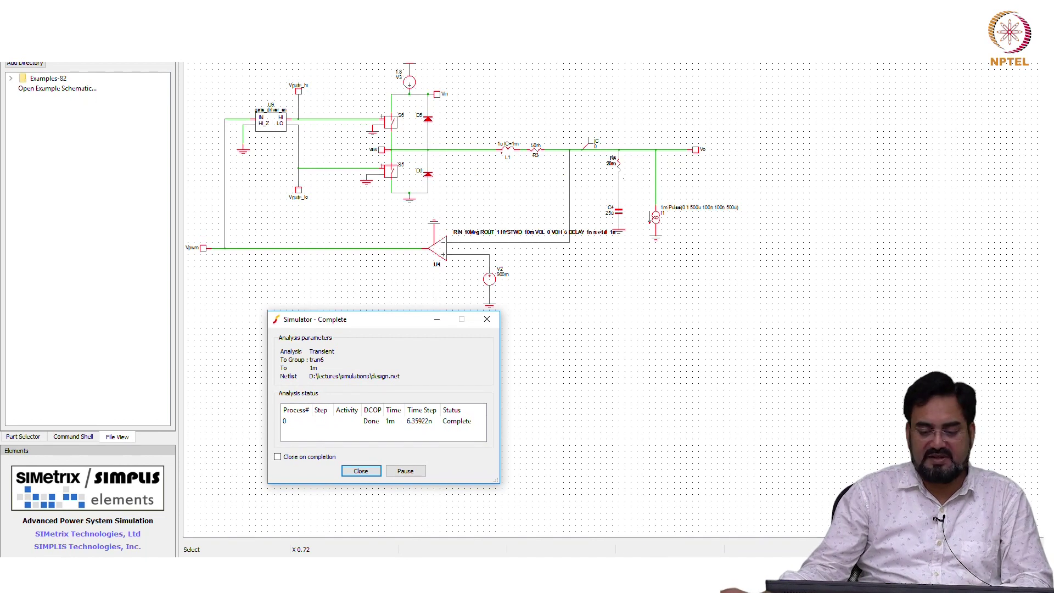
{"action": "left_click", "coordinate": [351, 470]}
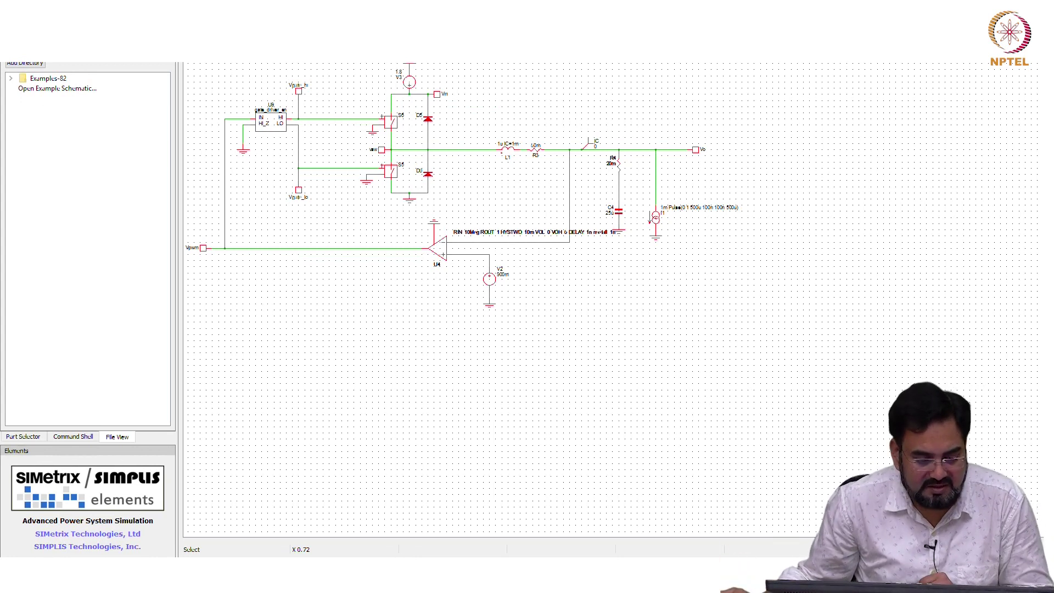
Plot Vo, zoom into its dip to about 873 mV near 500 µs, then close the graph.
{"action": "left_click", "coordinate": [133, 48]}
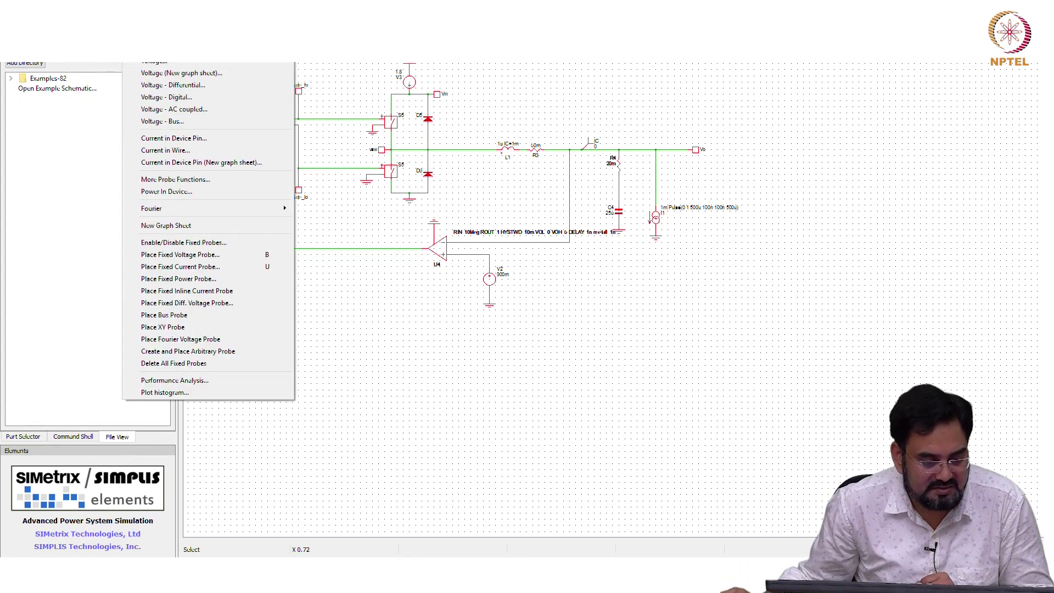
{"action": "key", "text": "Return"}
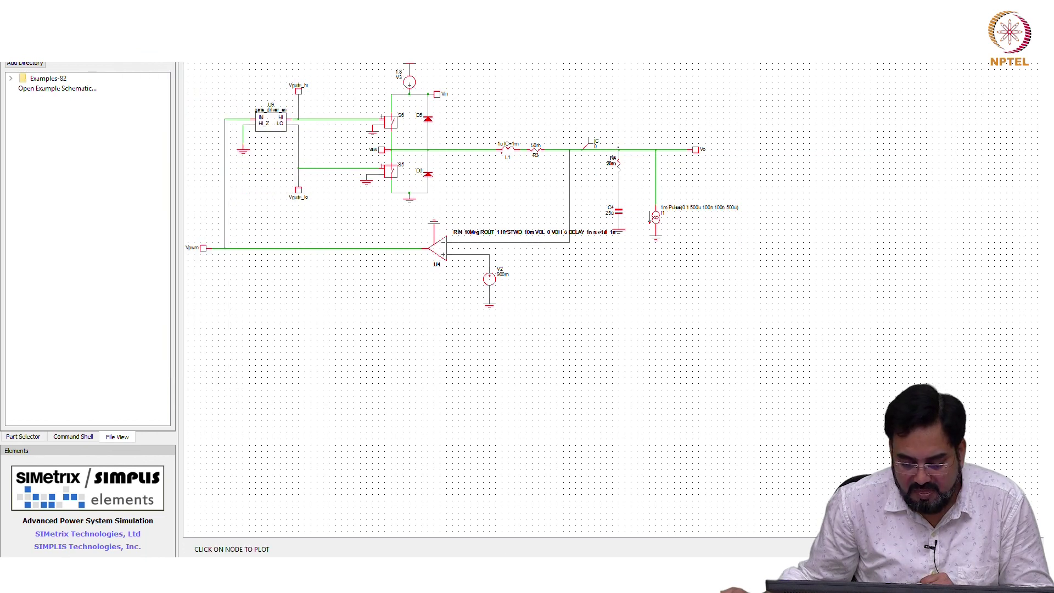
{"action": "left_click", "coordinate": [618, 148]}
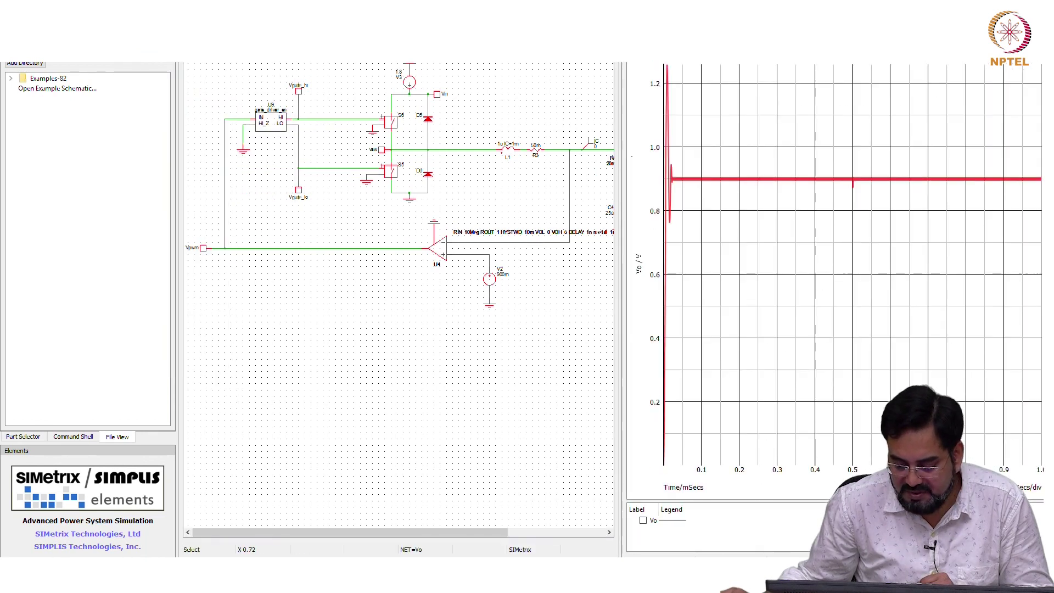
{"action": "left_click_drag", "start_coordinate": [845, 147], "coordinate": [873, 258]}
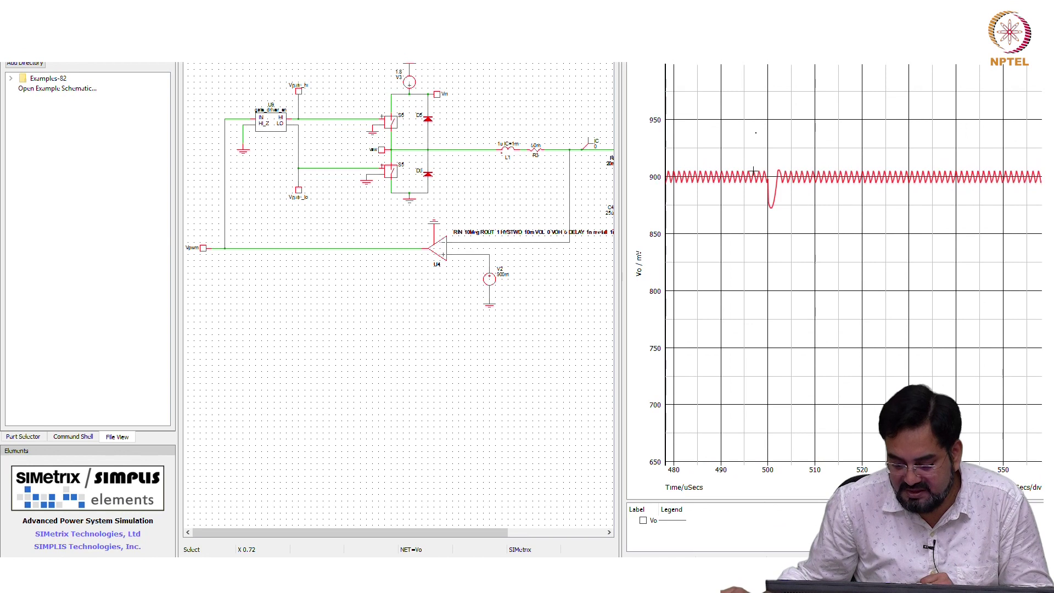
{"action": "left_click_drag", "start_coordinate": [755, 132], "coordinate": [831, 275]}
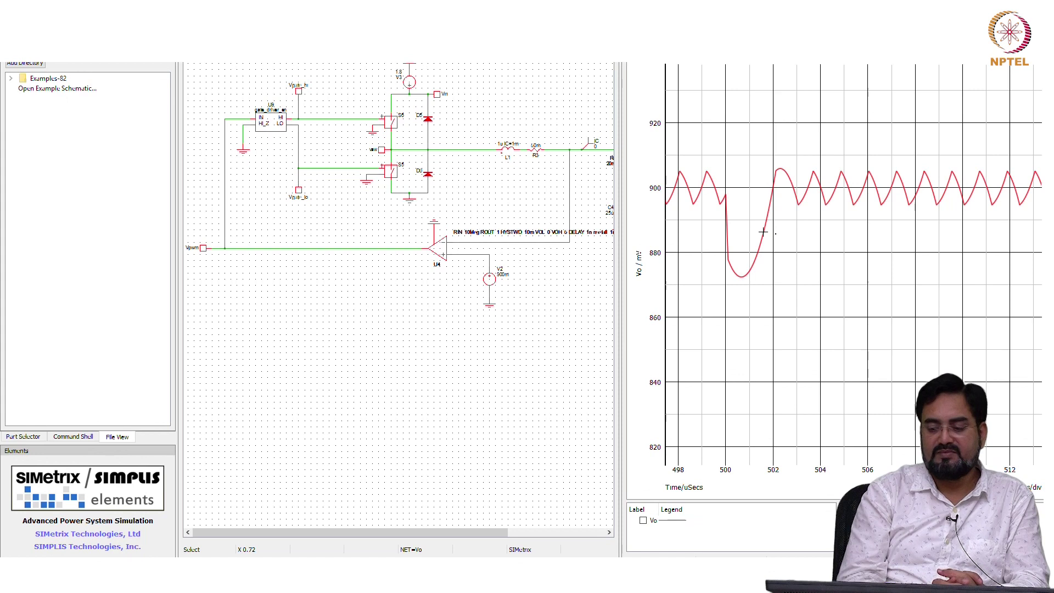
{"action": "left_click", "coordinate": [1034, 55]}
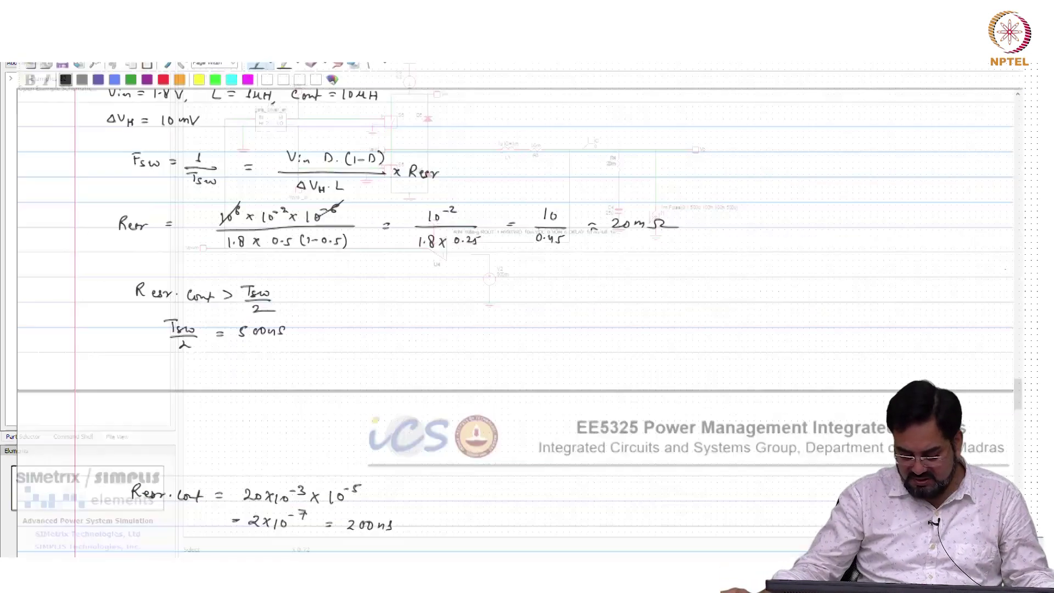
{"action": "scroll", "coordinate": [521, 308], "scroll_direction": "down", "scroll_amount": 5}
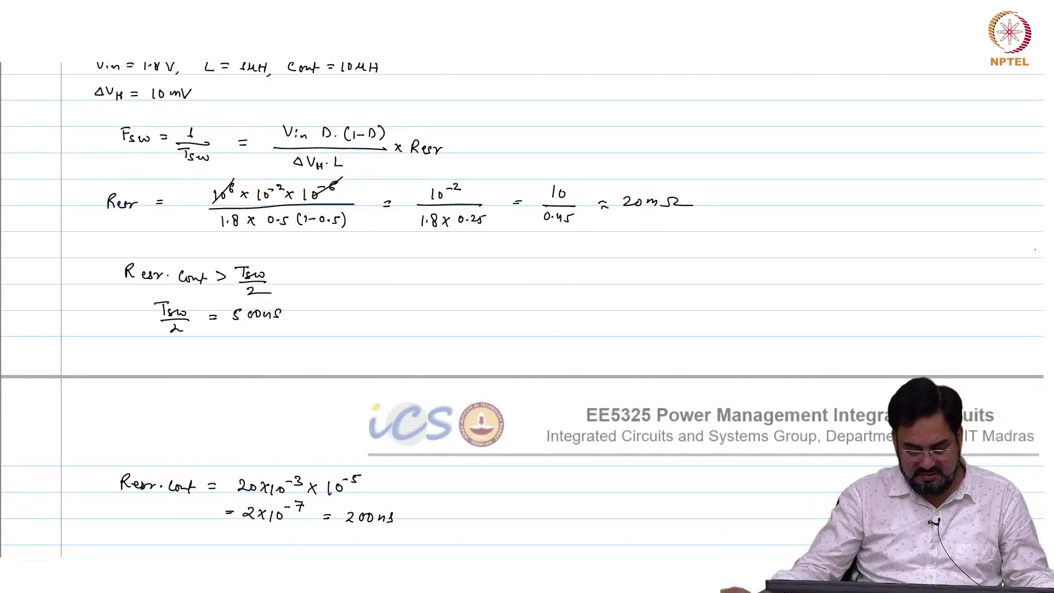
{"action": "scroll", "coordinate": [521, 307], "scroll_direction": "up", "scroll_amount": 10}
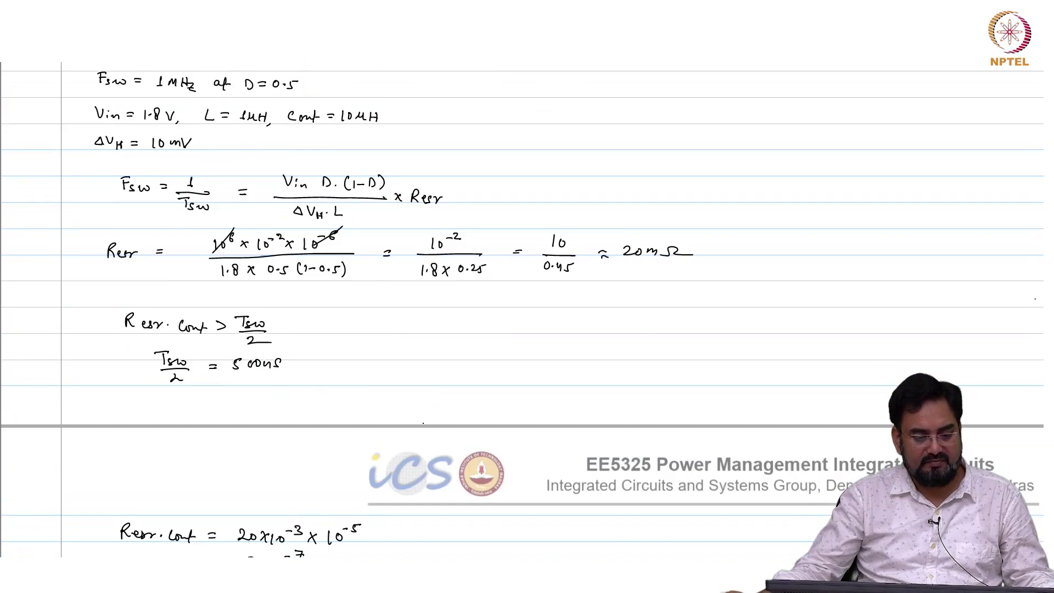